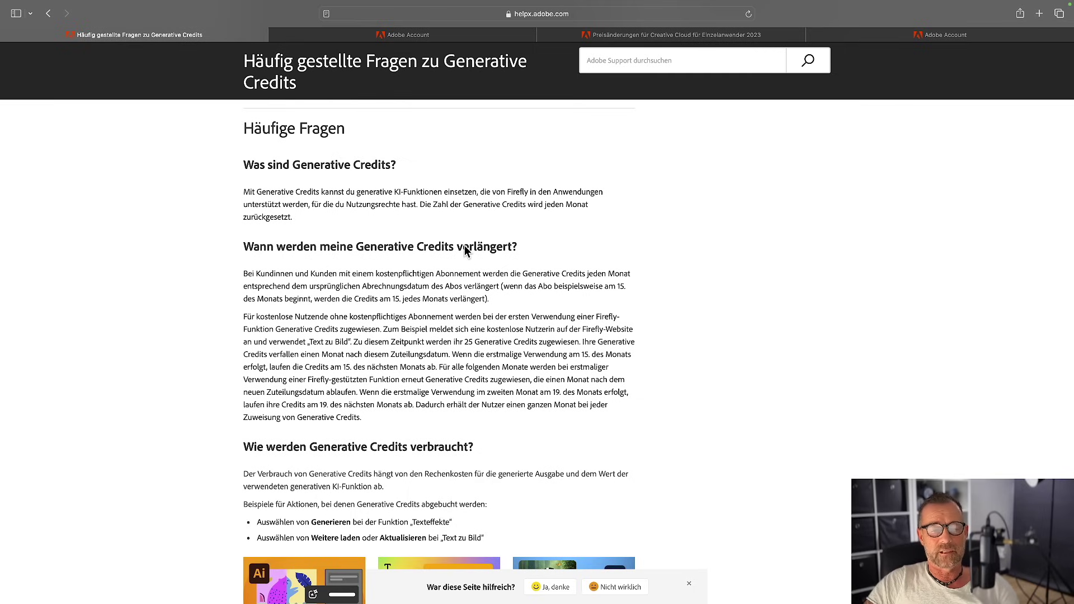
- Scroll down the Generative Credits FAQ to the Gebührentabelle fee table
scroll(473, 235, "down", 5)
scroll(465, 251, "down", 2)
scroll(464, 251, "down", 2)
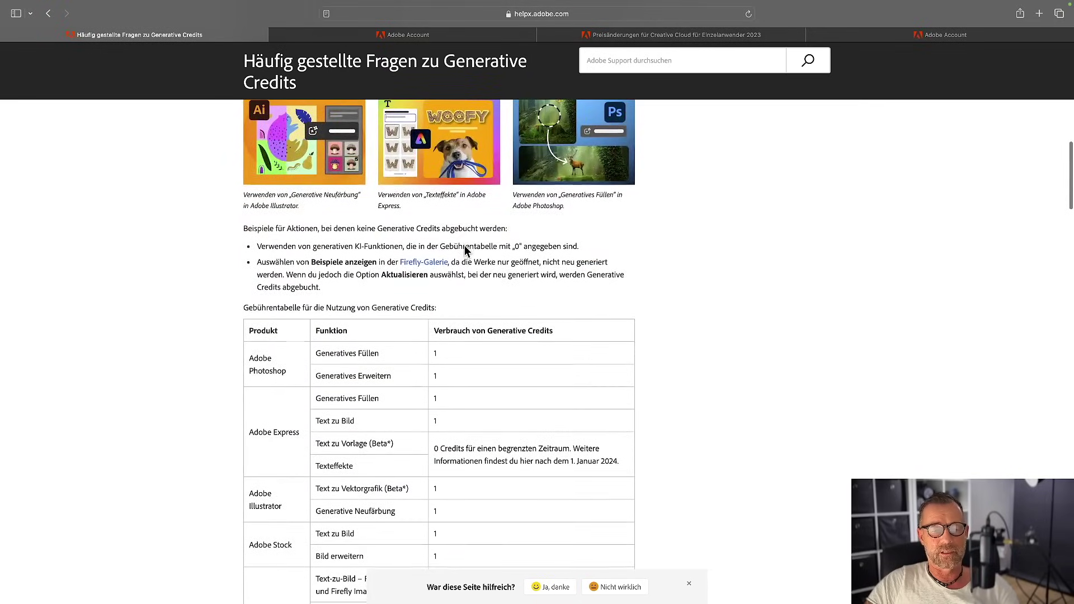
scroll(464, 251, "down", 1)
scroll(465, 250, "down", 1)
- Scroll back up to the FAQ introduction and the temporary no-credit-limit note
scroll(464, 246, "up", 5)
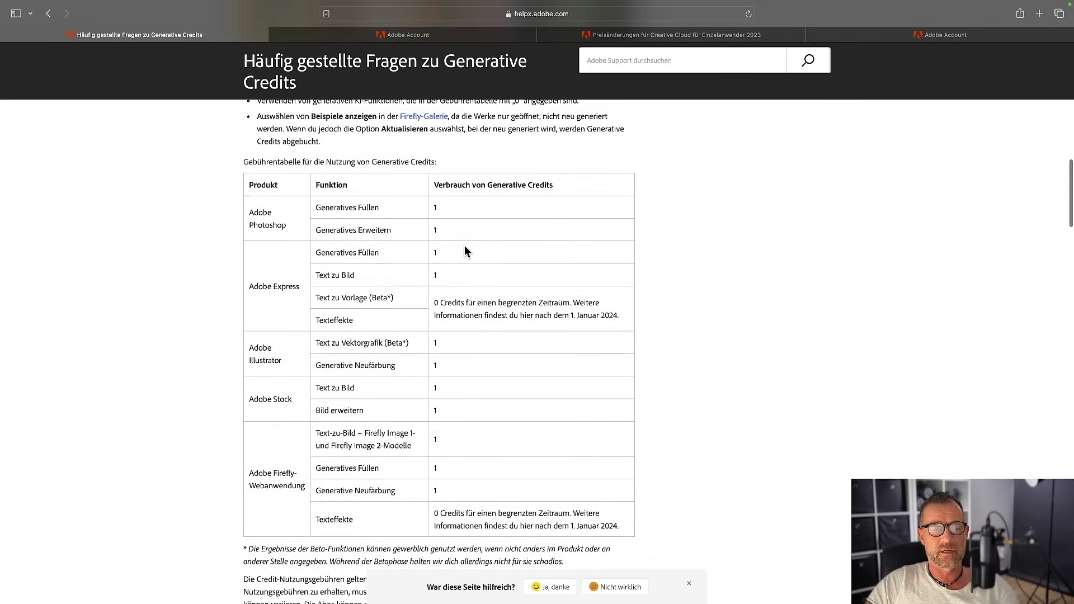
scroll(465, 250, "up", 7)
scroll(465, 250, "up", 1)
scroll(465, 250, "up", 3)
scroll(465, 250, "up", 1)
scroll(465, 246, "up", 2)
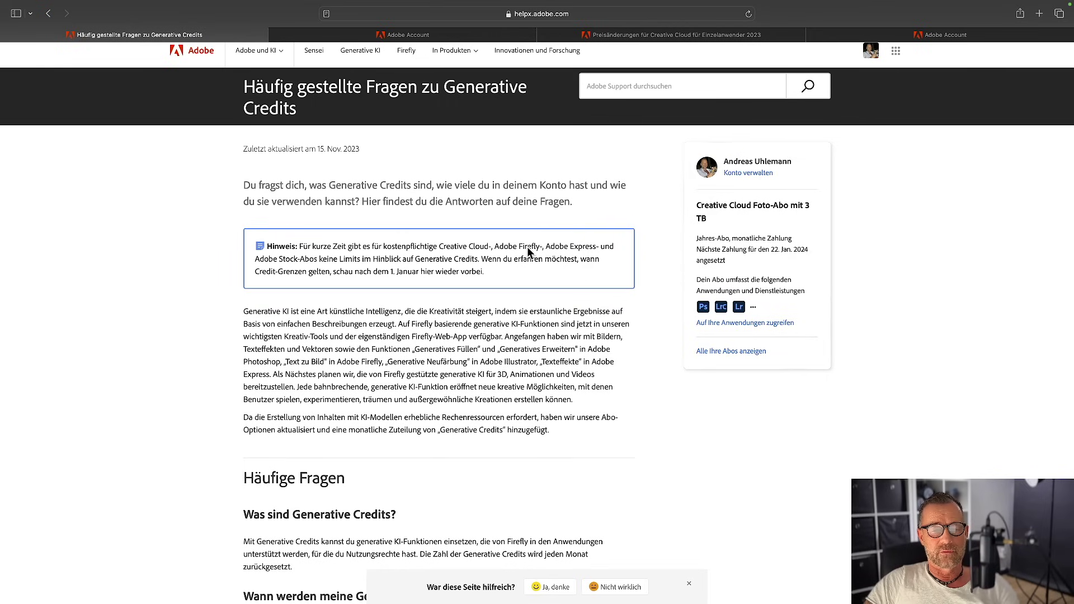
- Scroll down until the fee table fills the window, showing mostly 1-credit features
scroll(528, 248, "down", 5)
scroll(527, 247, "down", 3)
scroll(513, 313, "up", 8)
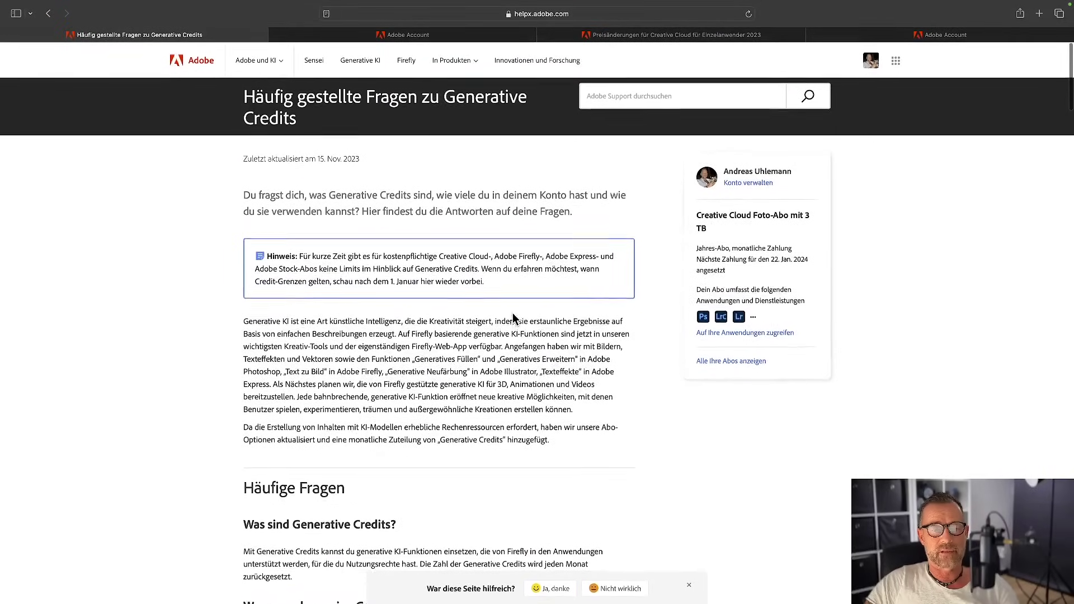
scroll(406, 225, "down", 1)
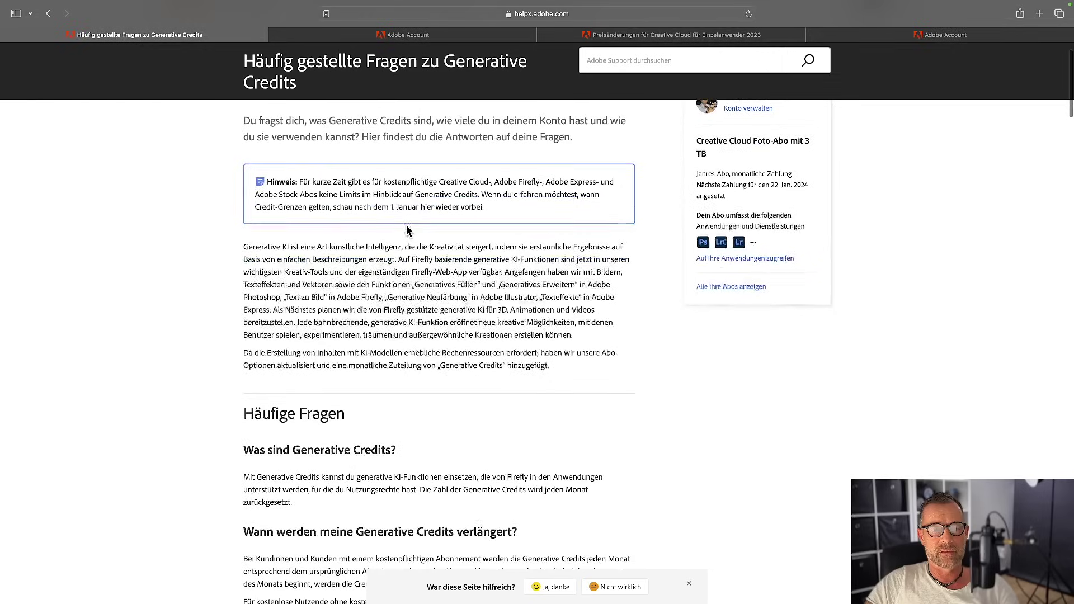
scroll(407, 226, "up", 1)
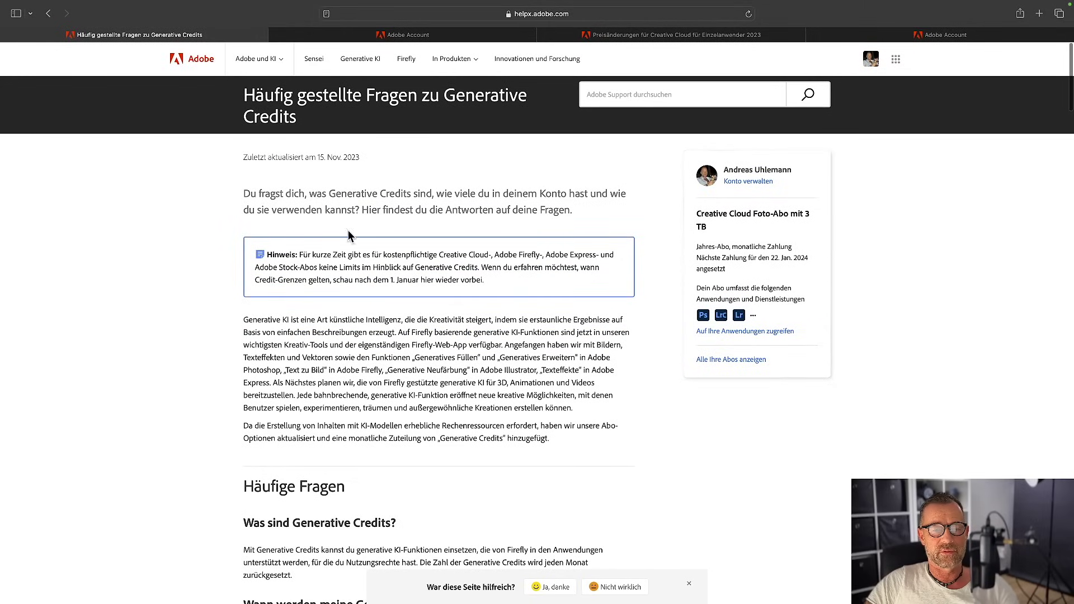
scroll(343, 260, "down", 4)
scroll(343, 259, "down", 4)
scroll(343, 263, "down", 5)
scroll(344, 265, "down", 5)
scroll(344, 266, "down", 2)
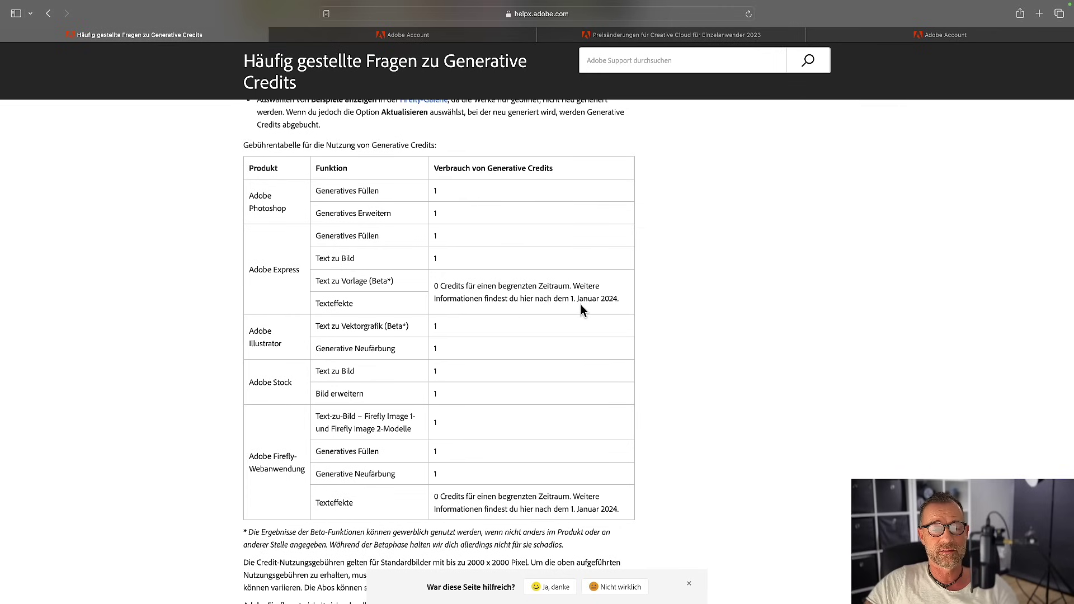
- Scroll up from the fee table to the FAQ introduction about monthly credit allocation
scroll(493, 267, "up", 8)
scroll(492, 268, "up", 4)
scroll(493, 267, "up", 5)
scroll(492, 267, "up", 4)
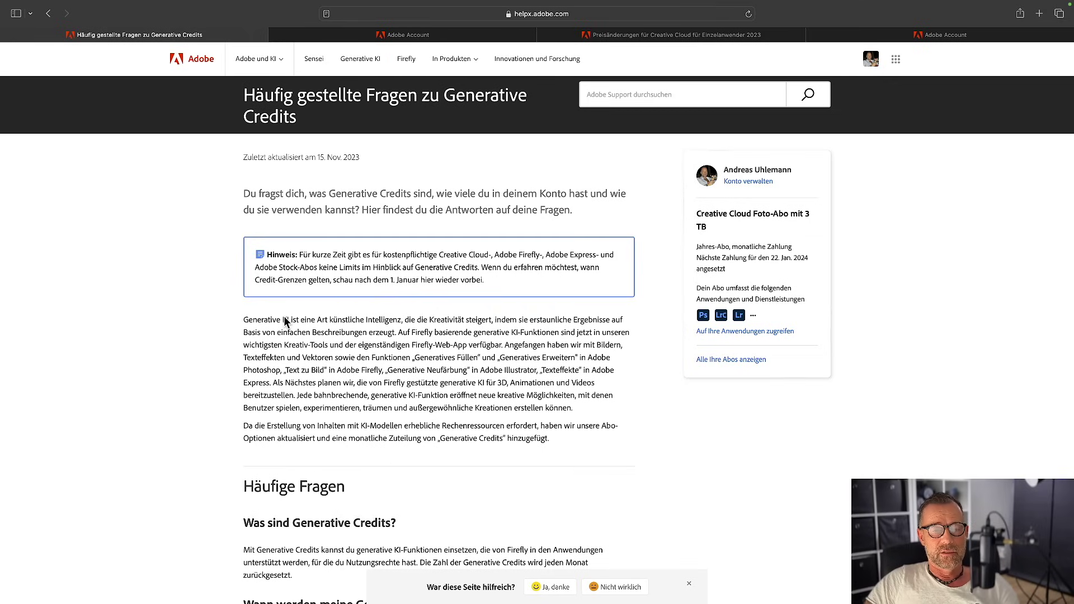
- Scroll to the Photoshop rows: Generatives Füllen and Generatives Erweitern at 1 credit each
scroll(285, 321, "down", 3)
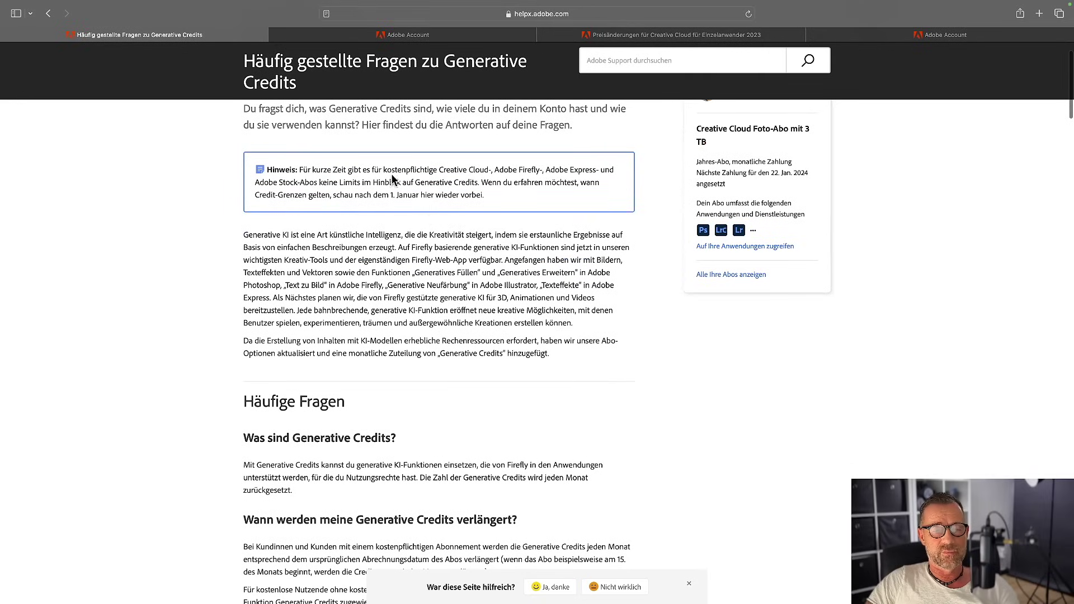
scroll(372, 197, "up", 3)
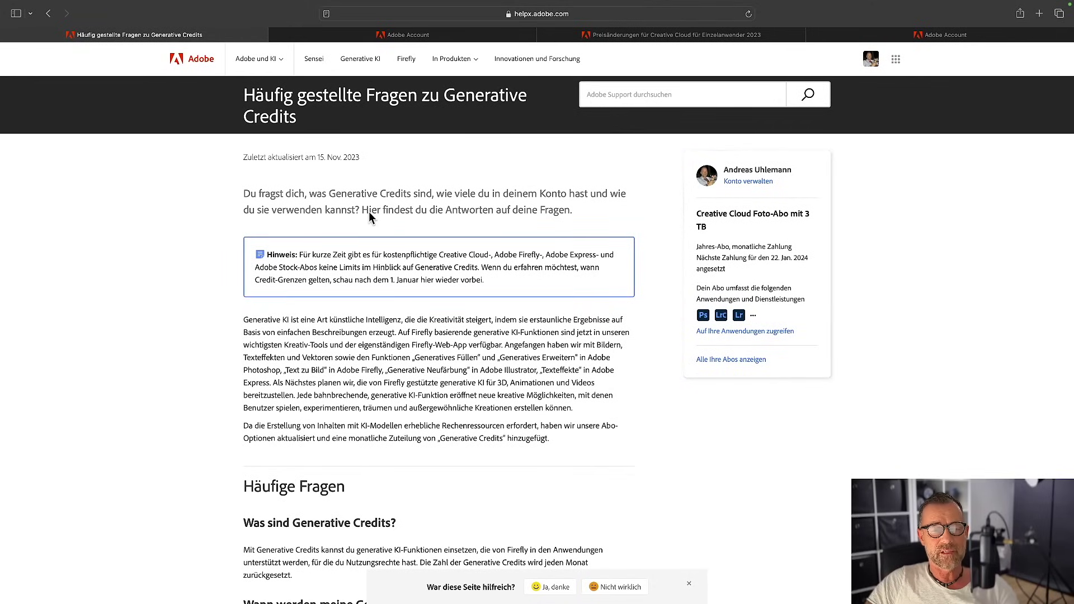
scroll(369, 217, "down", 3)
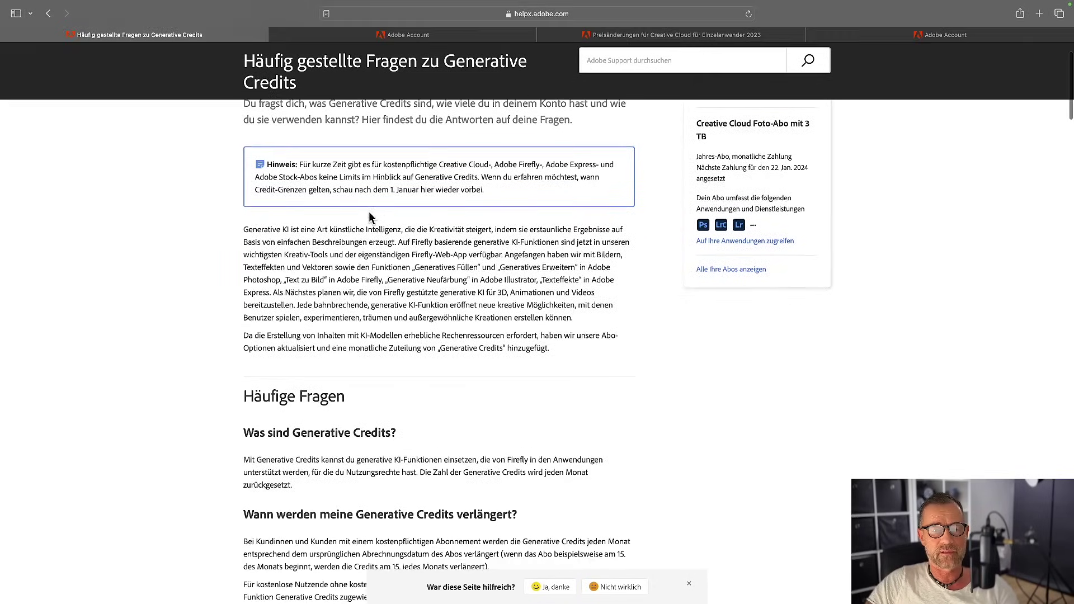
scroll(370, 218, "up", 3)
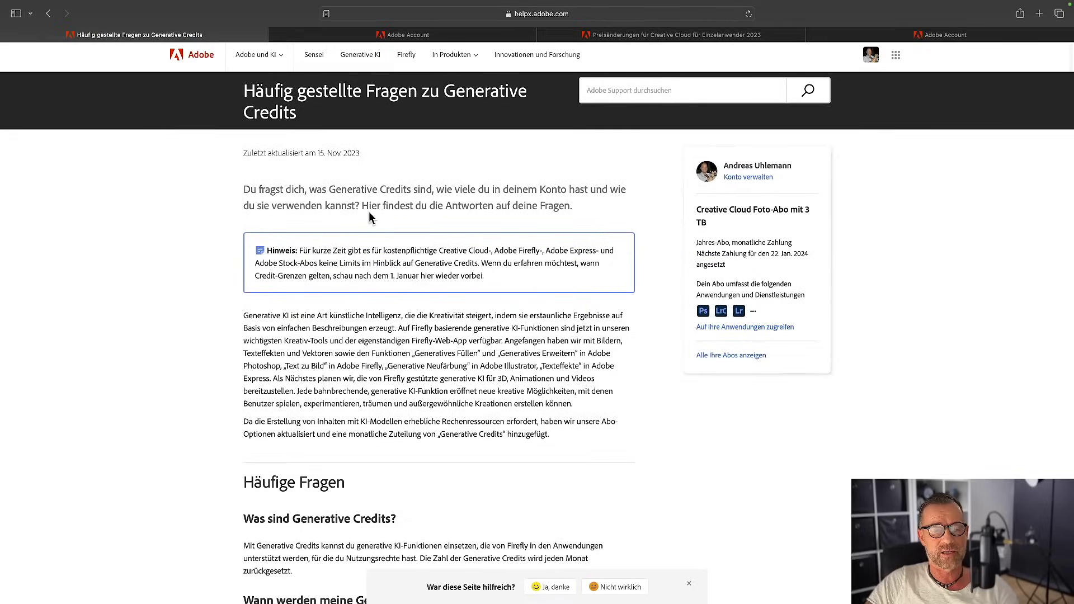
scroll(370, 217, "down", 2)
scroll(370, 218, "down", 5)
scroll(369, 218, "down", 2)
scroll(369, 217, "down", 5)
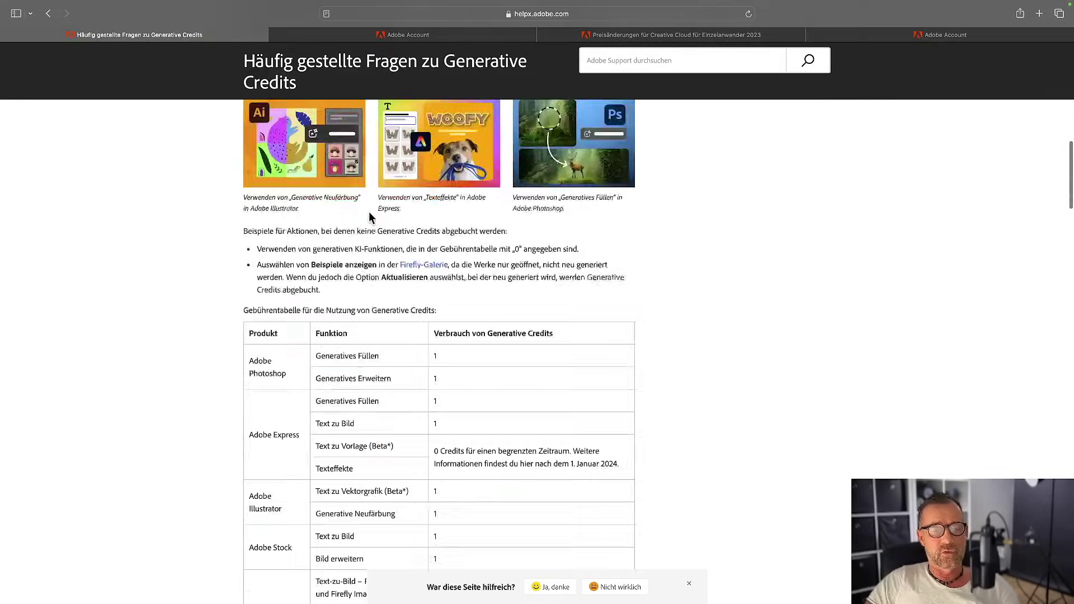
scroll(368, 212, "down", 3)
scroll(368, 211, "down", 4)
scroll(368, 211, "up", 2)
scroll(368, 212, "up", 2)
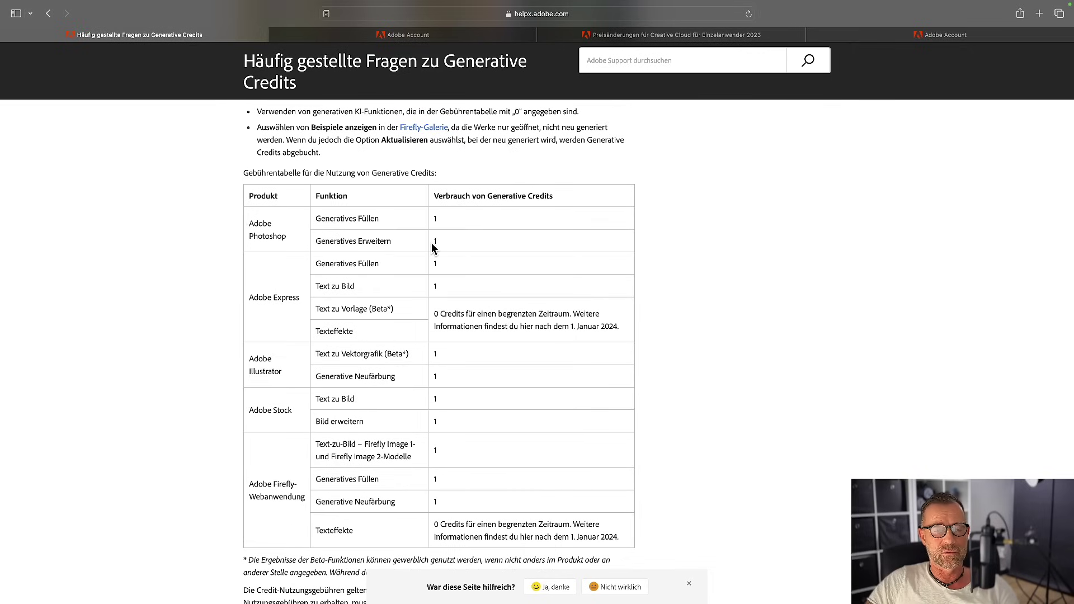
- Scroll past the Firefly rows to the footnote on 2000 x 2000 pixel standard images
scroll(414, 252, "down", 3)
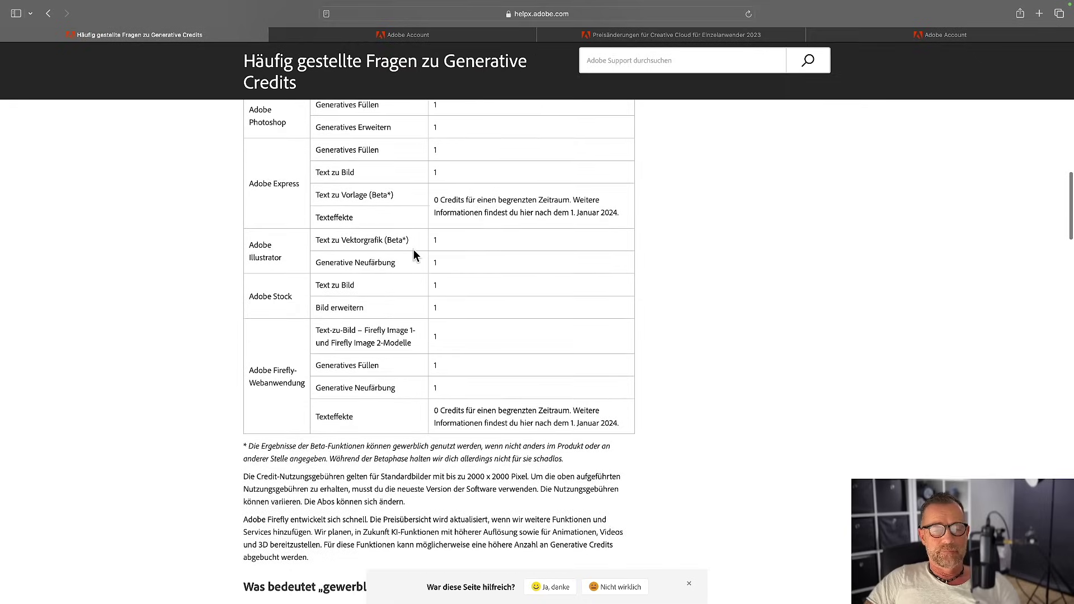
scroll(414, 251, "down", 2)
scroll(414, 255, "down", 1)
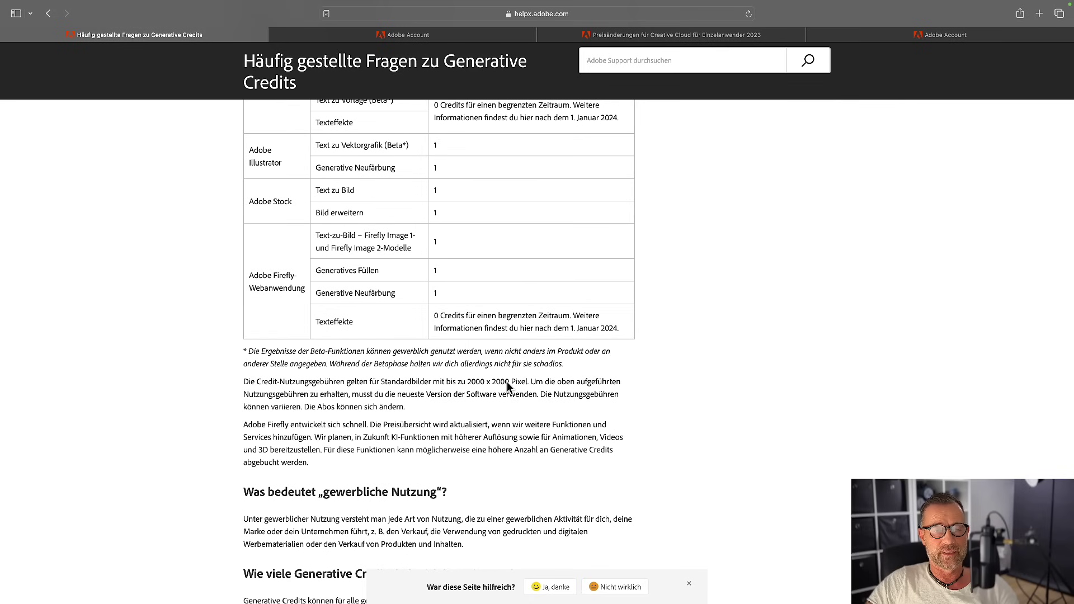
scroll(507, 382, "up", 1)
scroll(507, 381, "up", 2)
scroll(507, 381, "up", 1)
scroll(507, 382, "up", 1)
scroll(507, 386, "down", 3)
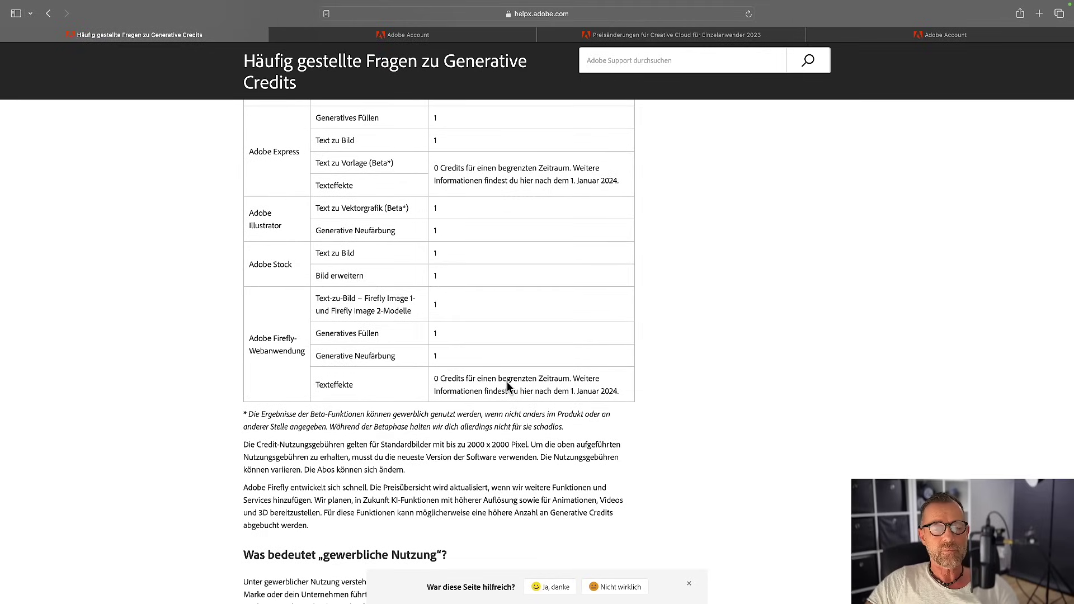
scroll(507, 381, "down", 3)
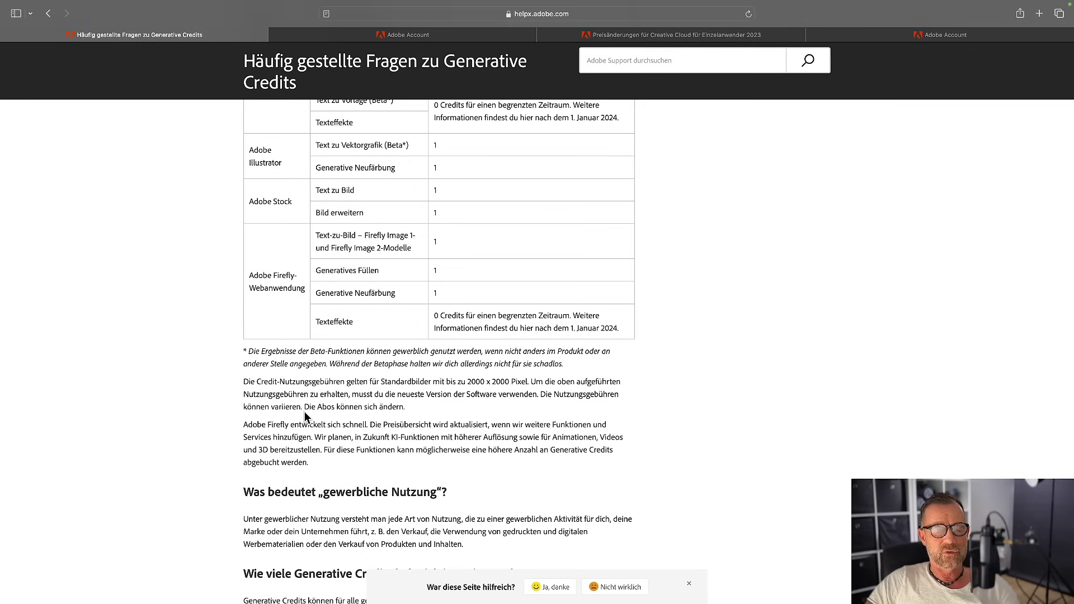
- Scroll down to the 'Wie viele Generative Credits habe ich in meinem Abo?' section
scroll(305, 415, "down", 3)
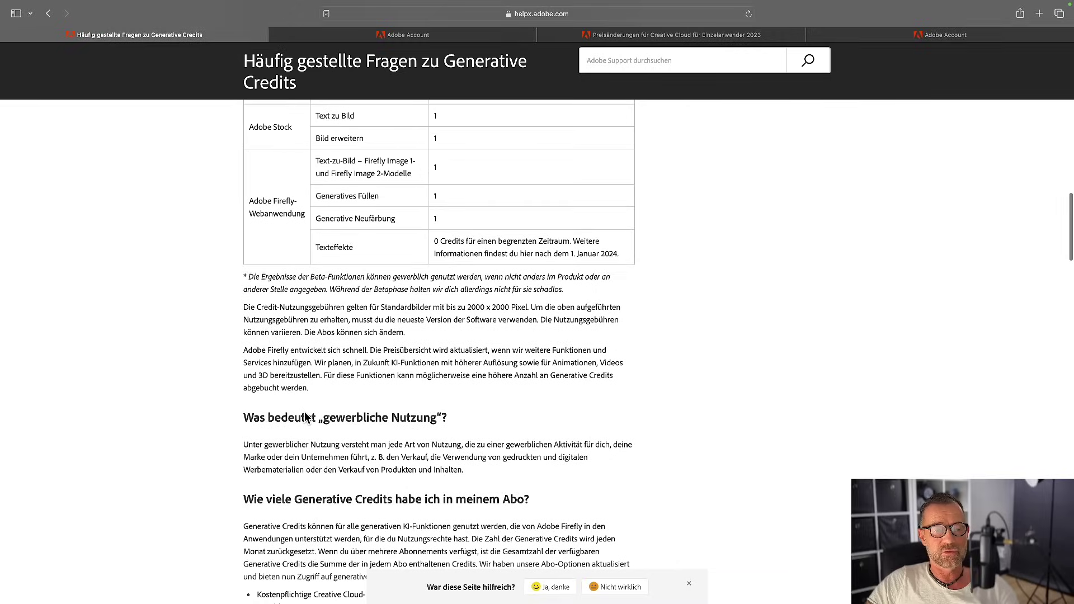
scroll(336, 268, "down", 10)
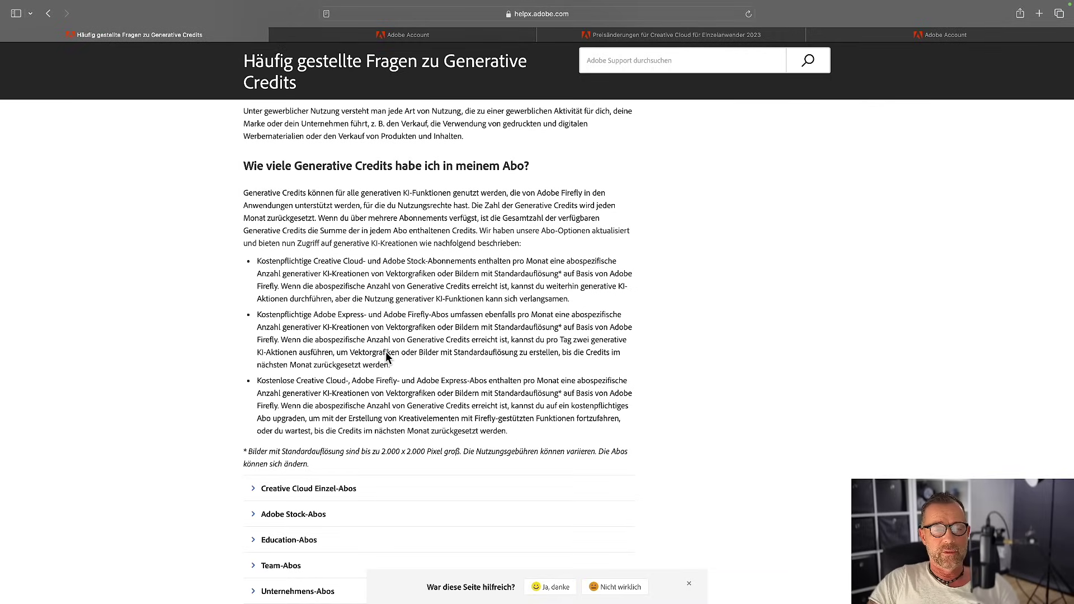
scroll(385, 351, "down", 3)
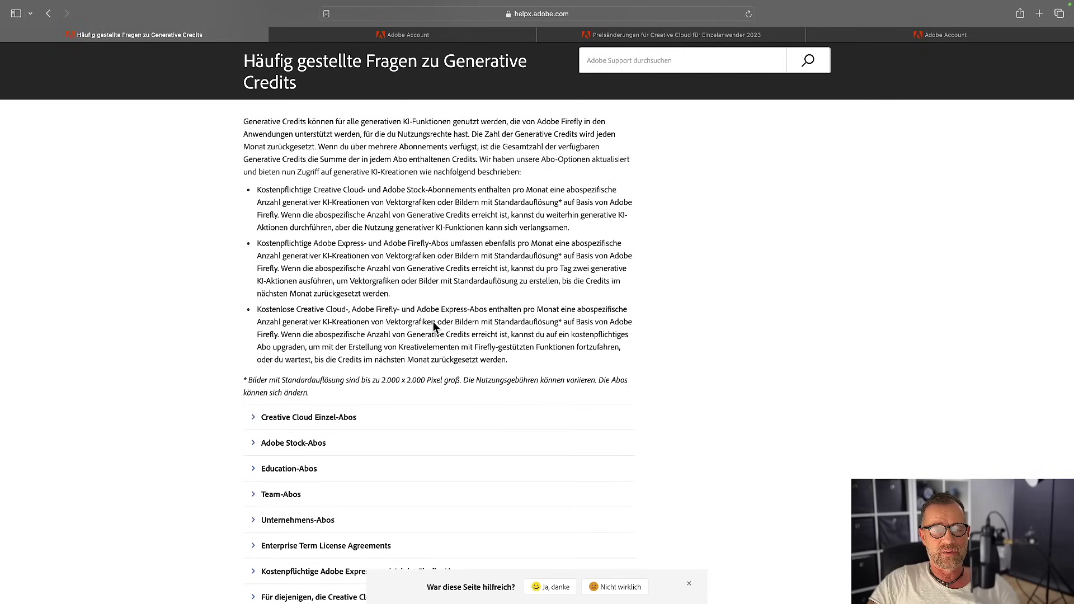
scroll(434, 325, "up", 2)
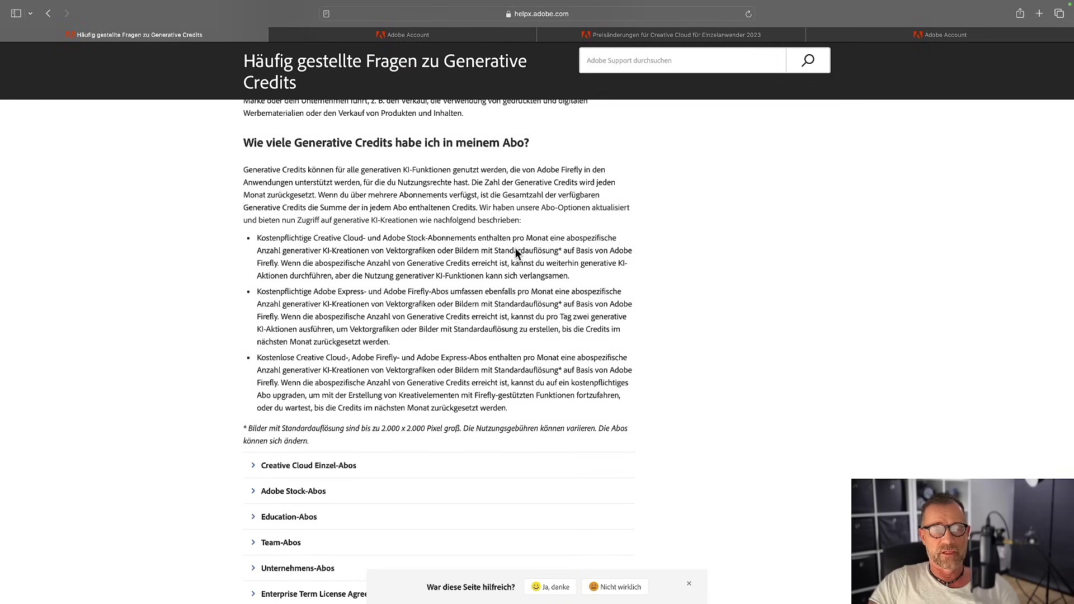
scroll(423, 327, "down", 1)
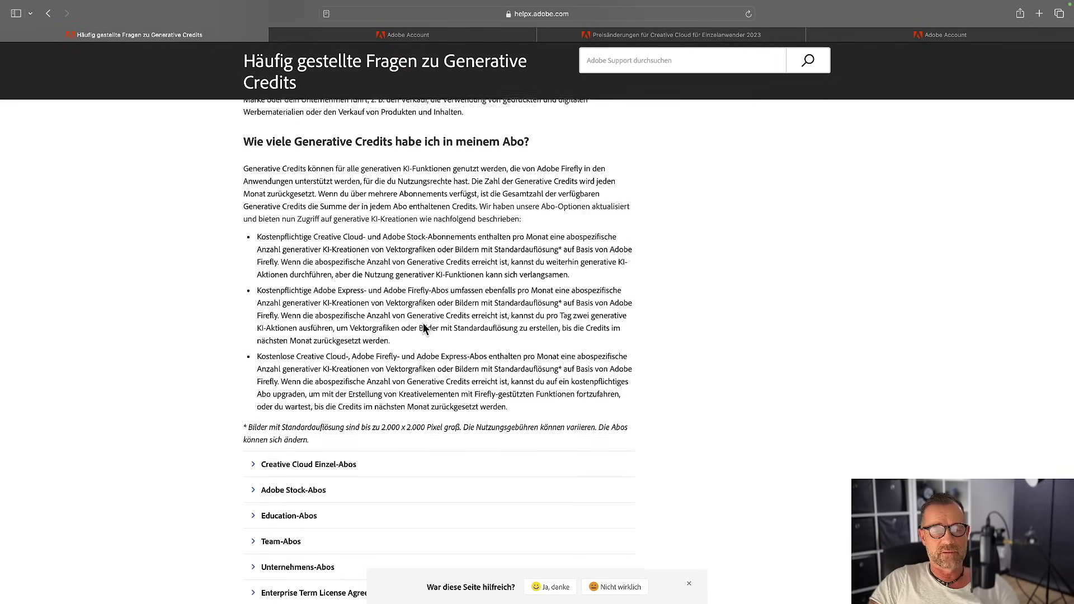
scroll(424, 329, "down", 2)
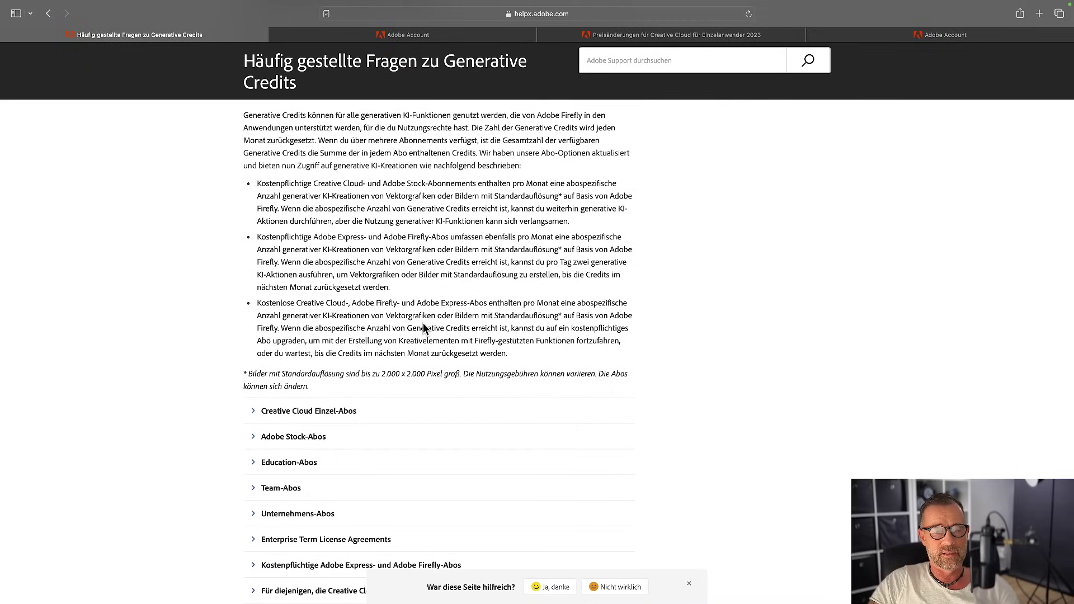
scroll(424, 328, "down", 1)
scroll(423, 328, "down", 2)
- Scroll back up to the fee table's Photoshop Generatives Erweitern row
scroll(424, 327, "up", 3)
scroll(423, 327, "up", 3)
scroll(423, 327, "up", 2)
scroll(423, 327, "up", 2)
scroll(423, 327, "up", 1)
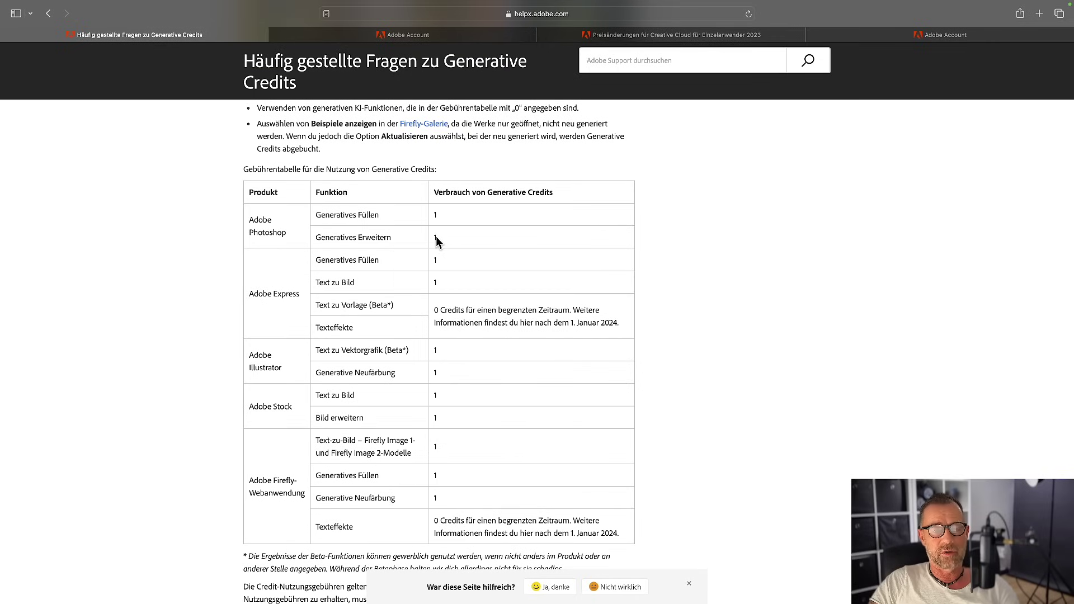
- Scroll past the fee table to the monthly credits per paid and free subscription section
scroll(444, 290, "down", 1)
scroll(445, 290, "down", 4)
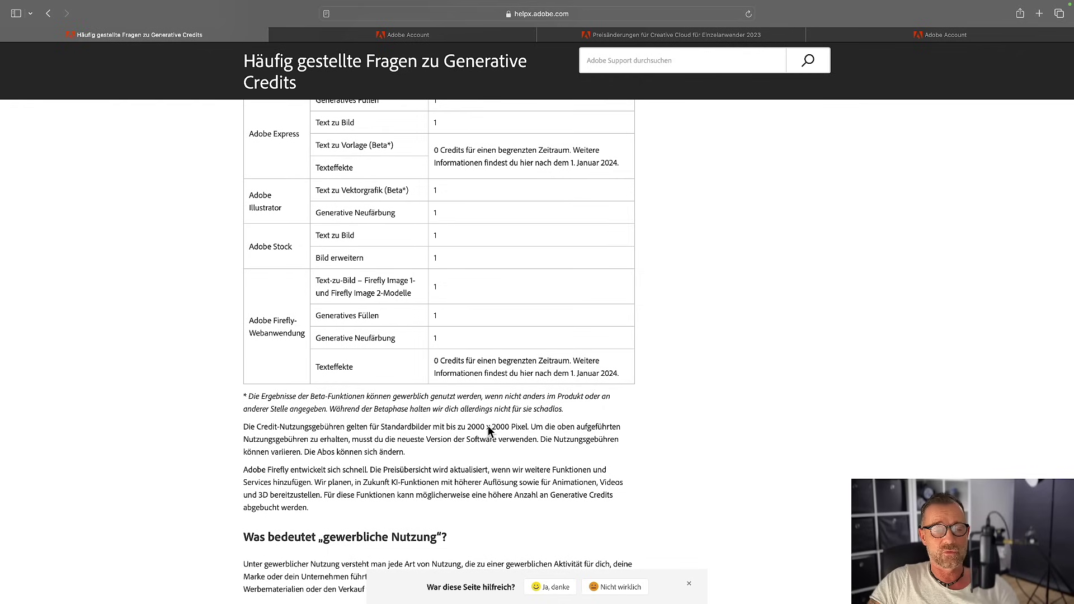
scroll(417, 338, "up", 5)
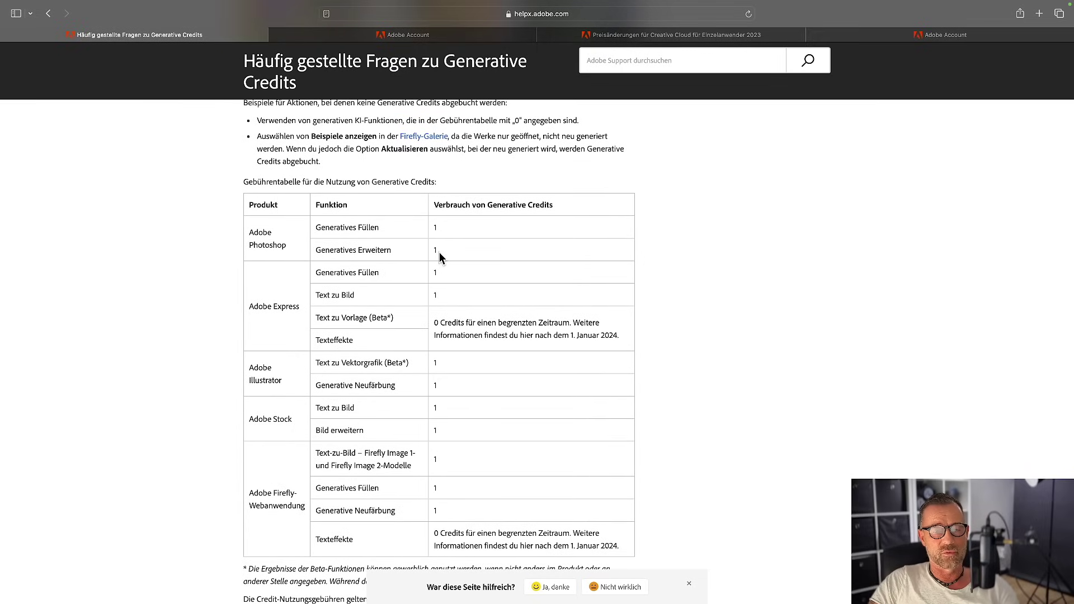
scroll(439, 253, "down", 2)
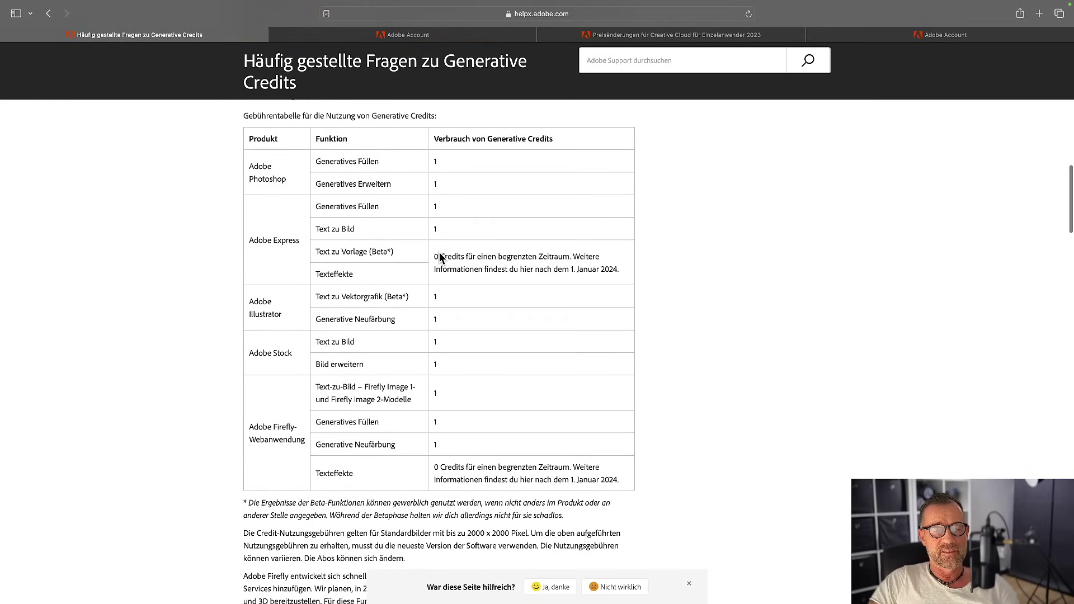
scroll(439, 253, "down", 3)
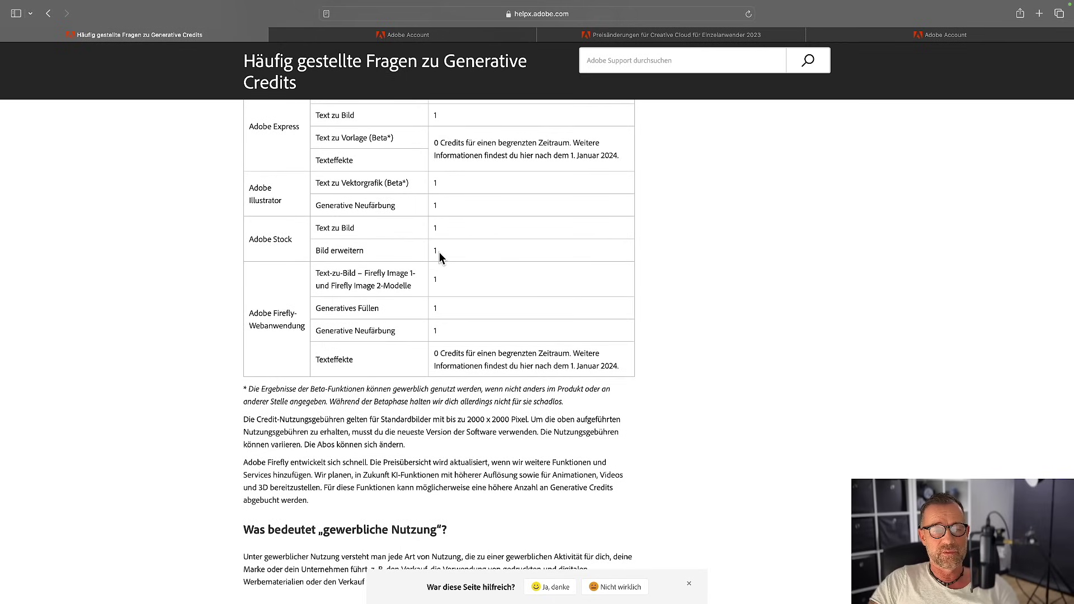
scroll(439, 253, "down", 2)
scroll(439, 253, "down", 3)
scroll(439, 253, "down", 3)
scroll(439, 253, "down", 2)
scroll(440, 253, "down", 2)
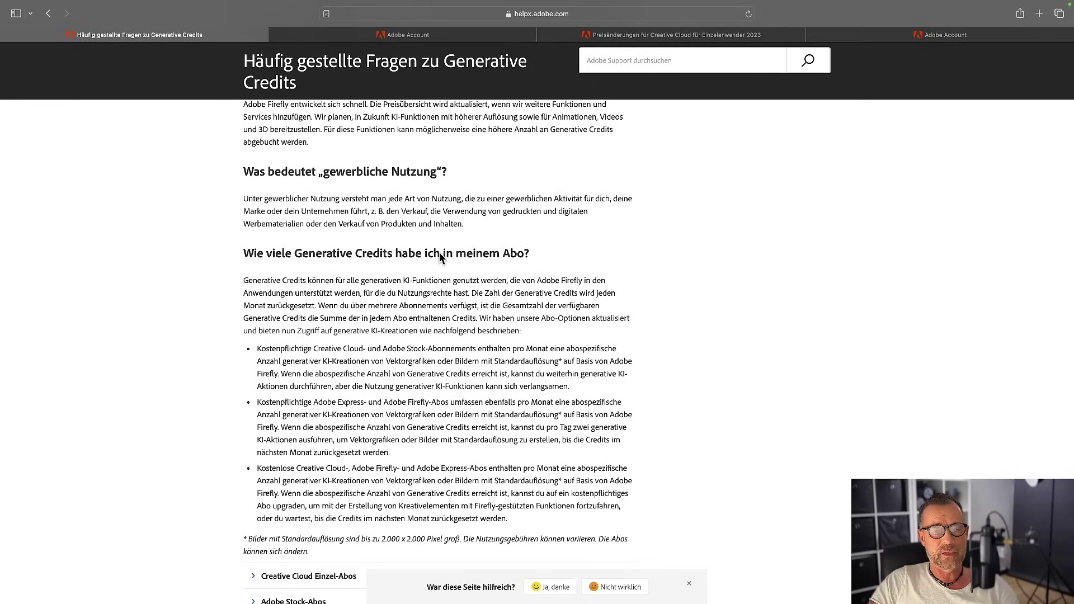
- Scroll up to the FAQ introduction and the temporary no-limit note
scroll(438, 253, "up", 10)
scroll(439, 252, "up", 3)
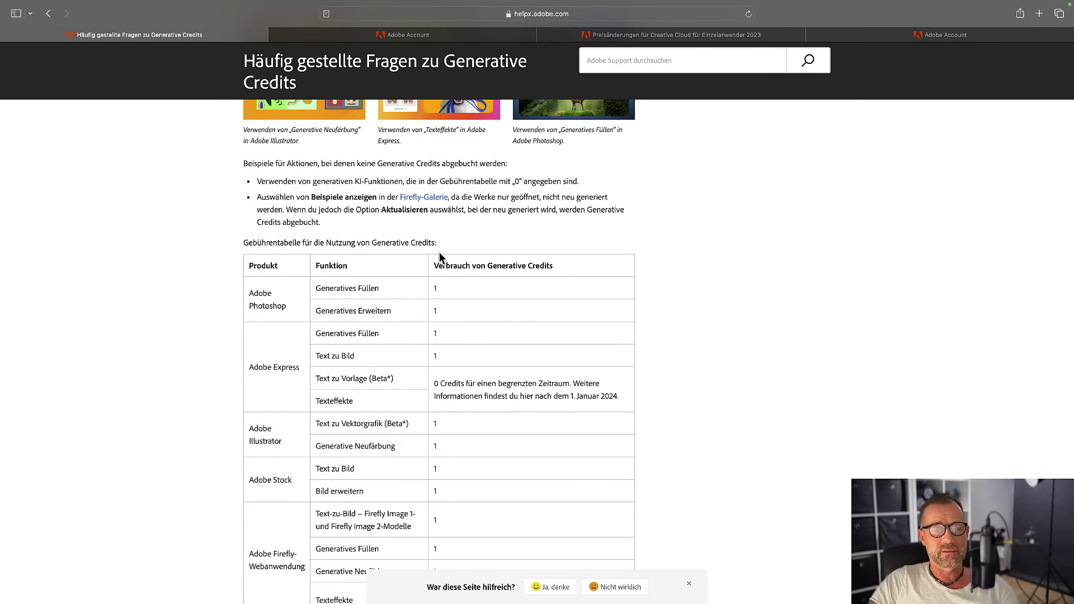
scroll(439, 253, "up", 2)
scroll(439, 253, "up", 4)
scroll(439, 252, "up", 3)
scroll(439, 252, "up", 3)
scroll(439, 258, "up", 3)
scroll(439, 258, "up", 1)
scroll(439, 257, "up", 3)
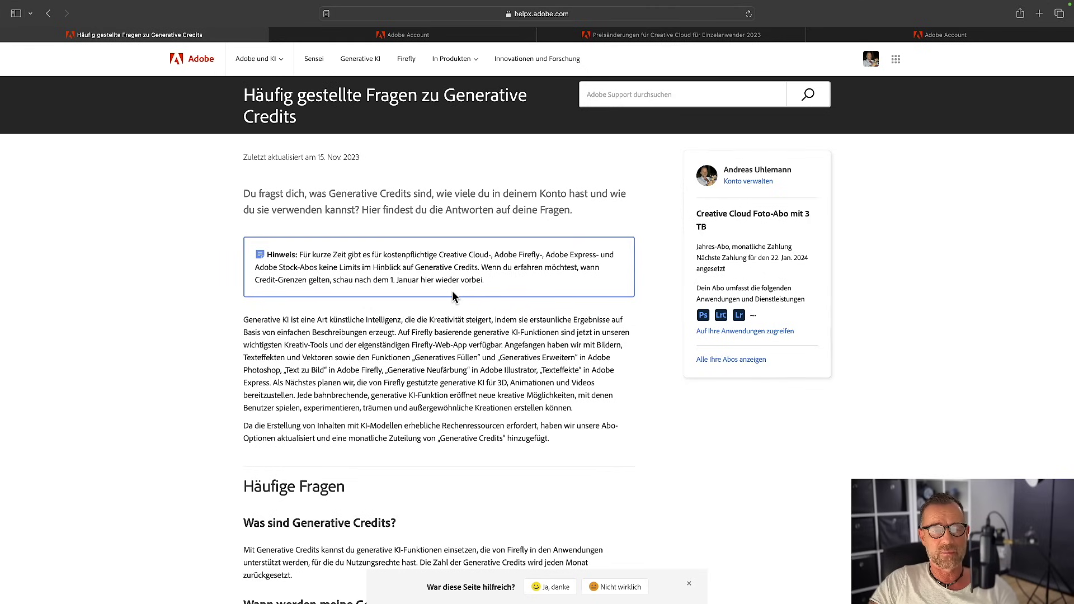
scroll(452, 293, "down", 3)
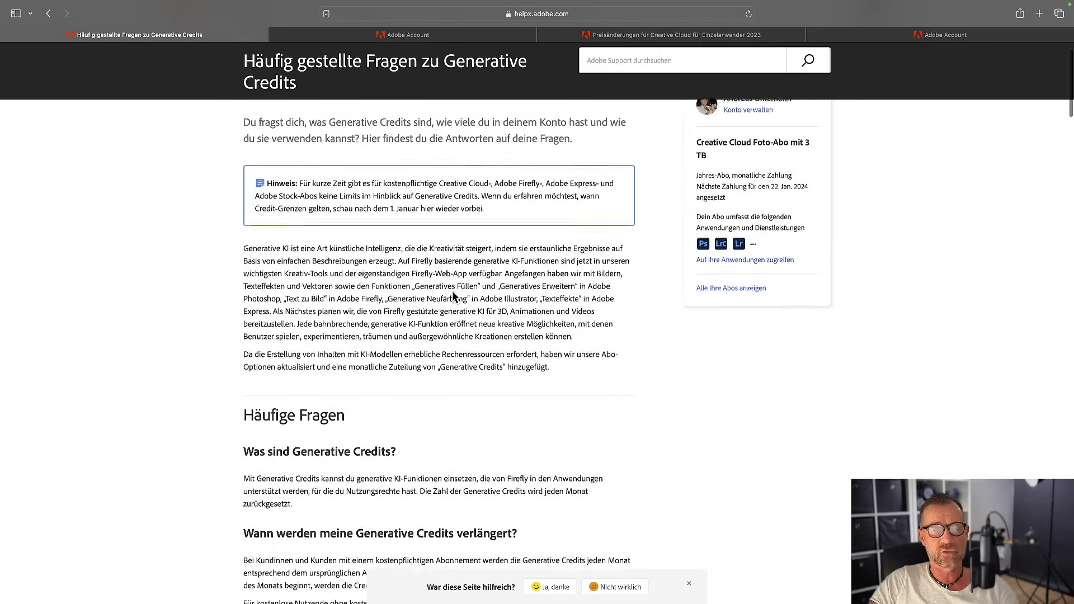
scroll(454, 293, "down", 3)
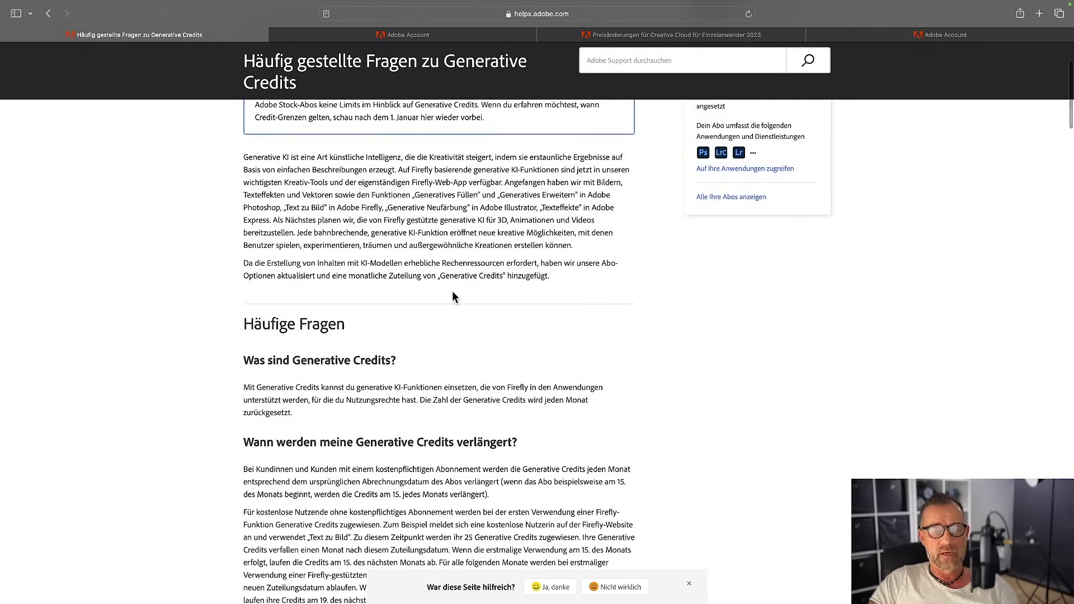
scroll(453, 293, "down", 8)
scroll(453, 296, "down", 3)
scroll(454, 296, "down", 5)
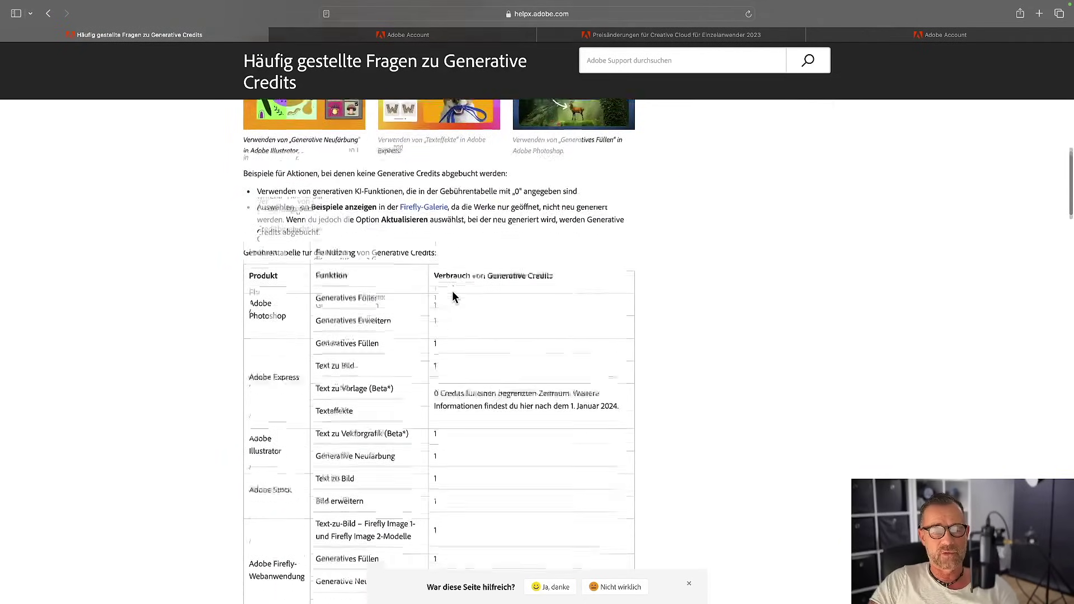
scroll(453, 295, "down", 2)
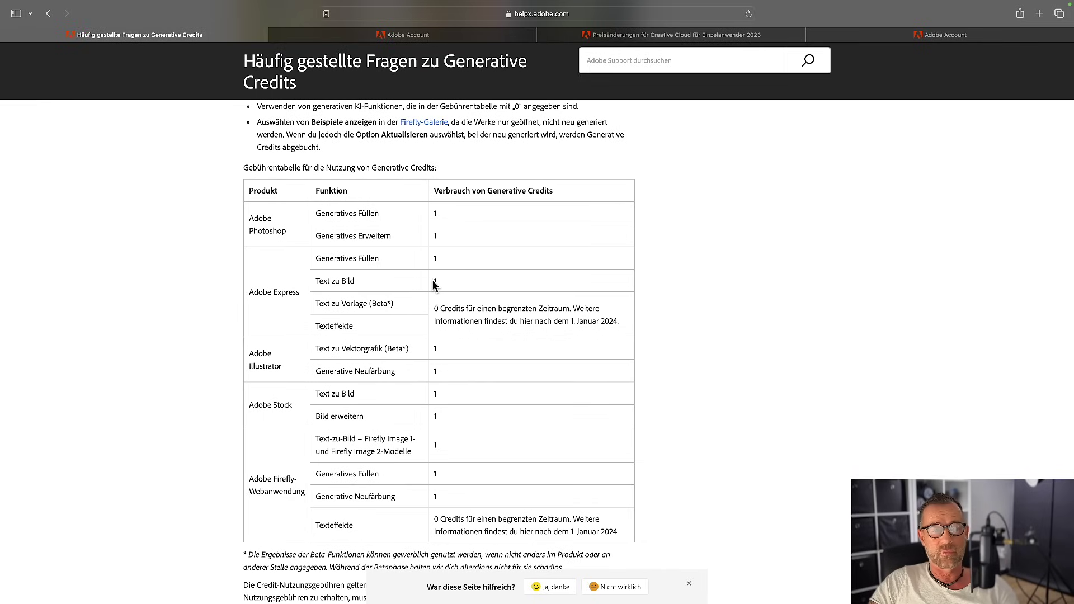
scroll(455, 293, "up", 5)
scroll(464, 290, "up", 5)
scroll(465, 294, "up", 10)
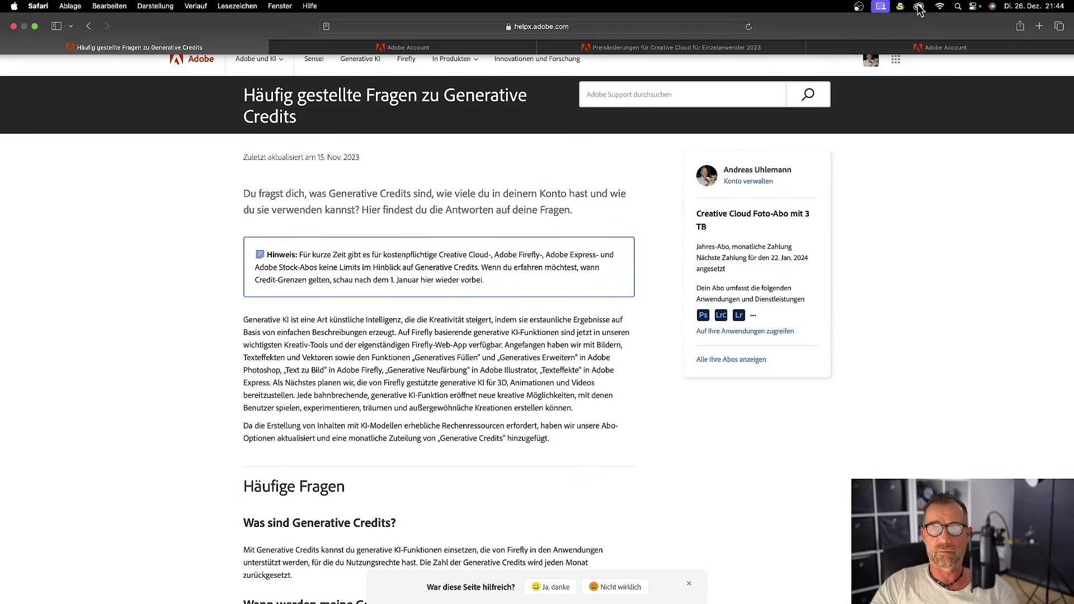
left_click(920, 8)
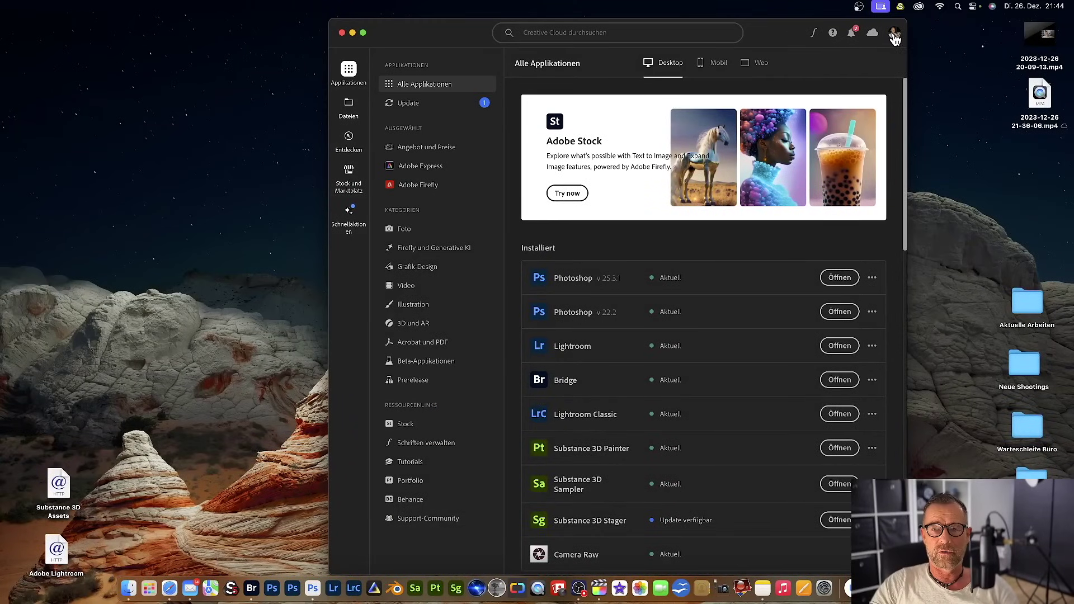
- From the Creative Cloud menu-bar account menu, choose Adobe-Konto to open the account page
left_click(895, 35)
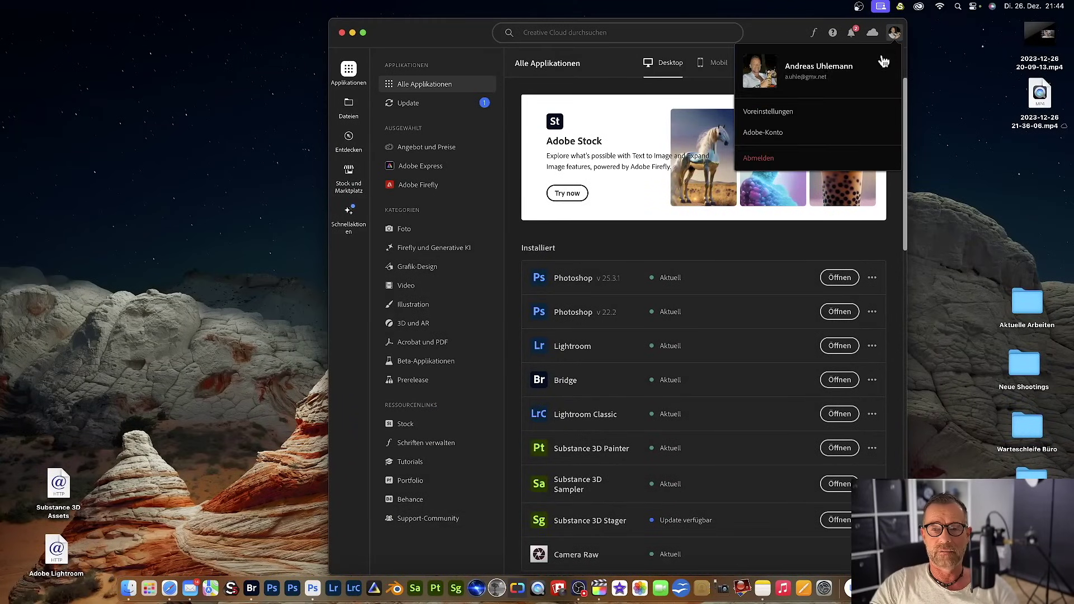
left_click(763, 132)
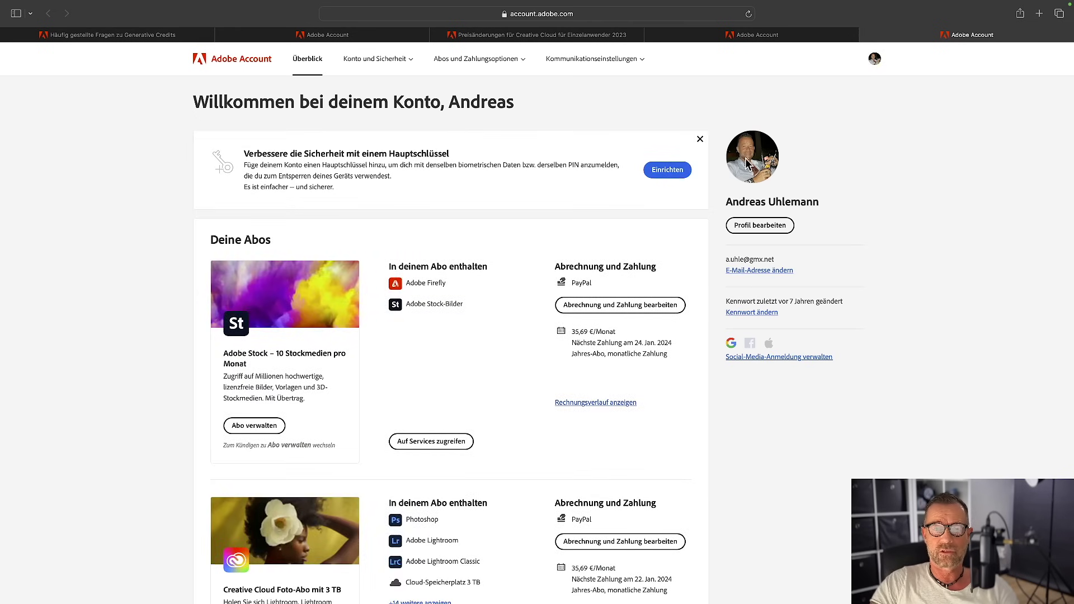
- Open the profile popup to see 1243 of 1275 monthly generative credits remaining
left_click(875, 60)
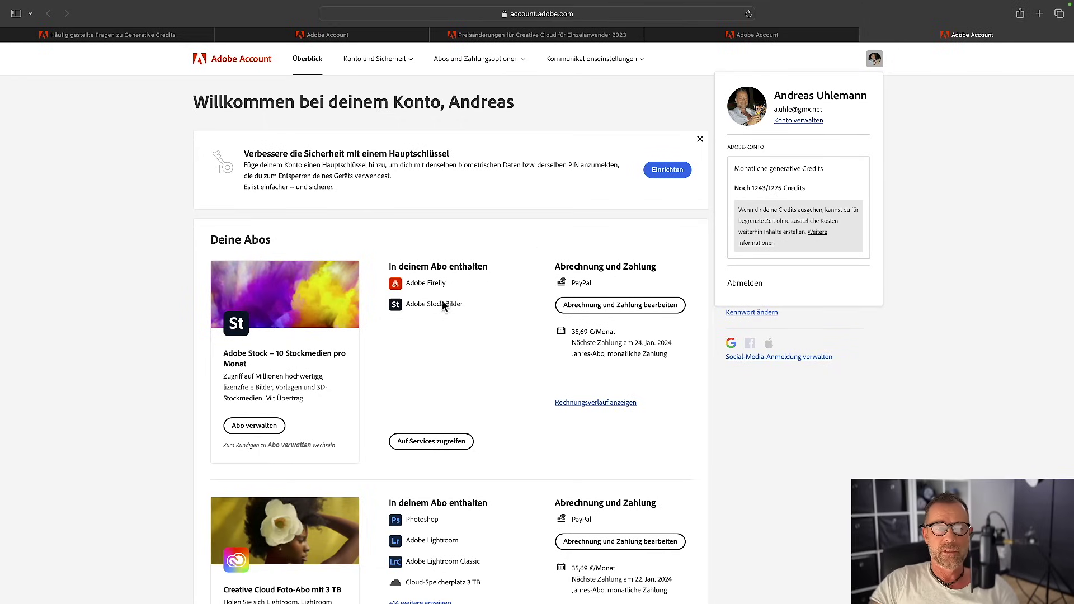
scroll(441, 352, "down", 3)
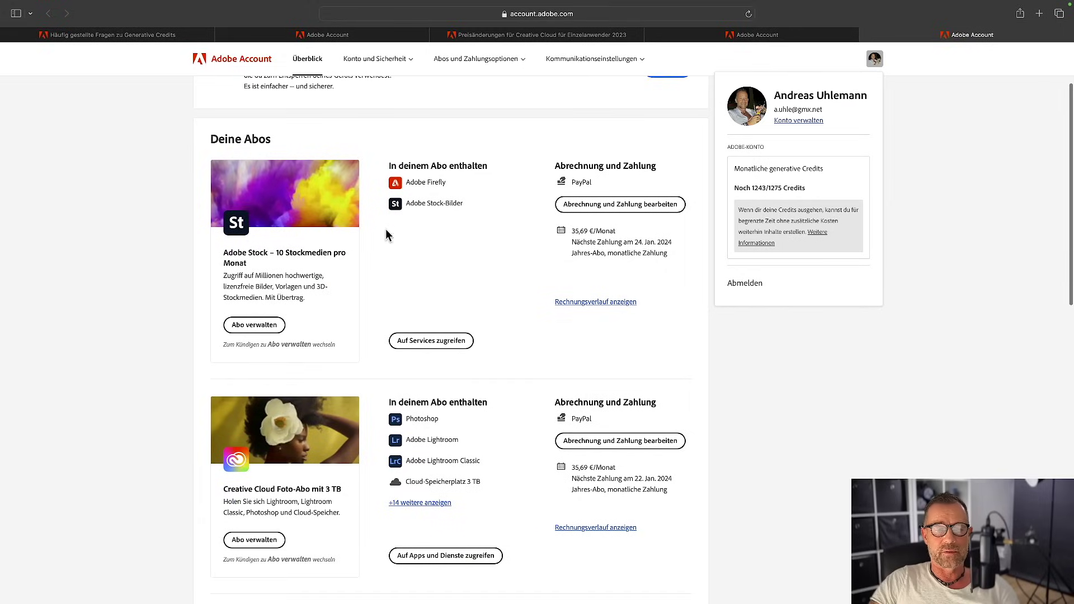
scroll(274, 296, "down", 3)
scroll(277, 302, "down", 3)
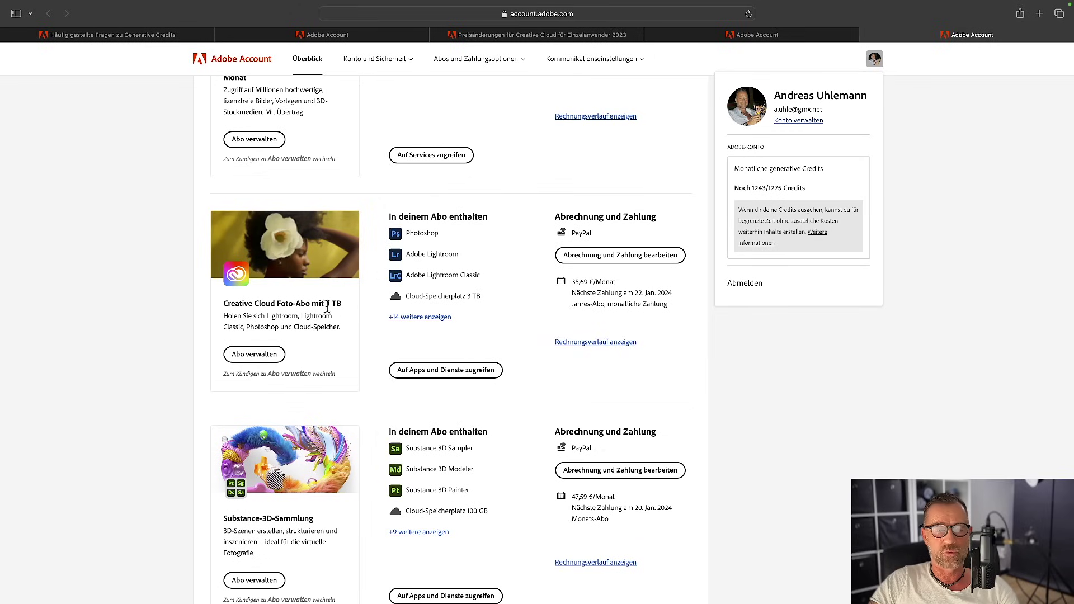
scroll(336, 291, "down", 3)
scroll(291, 368, "up", 2)
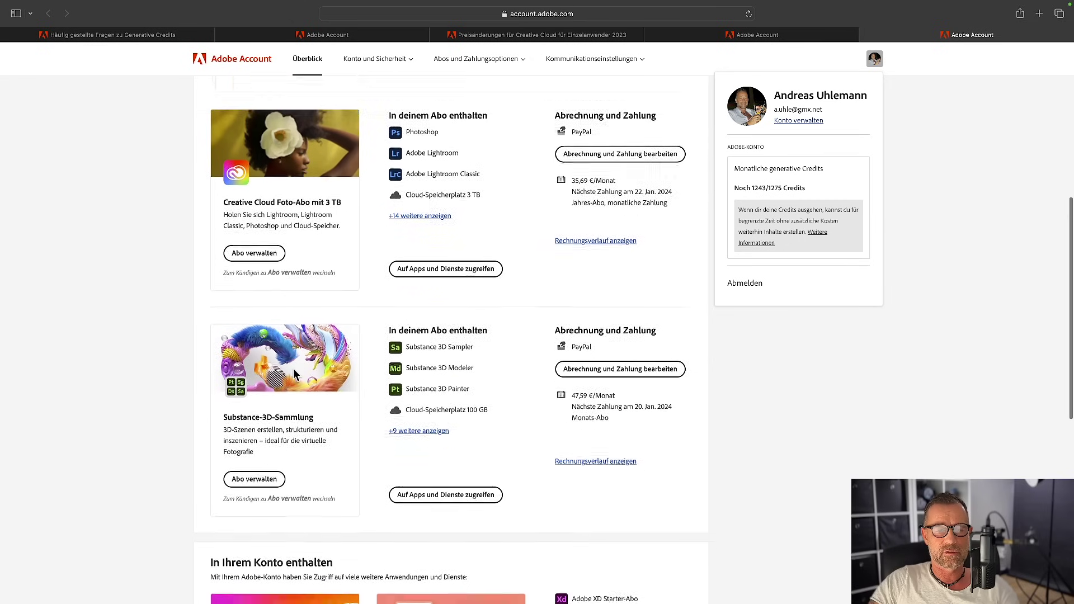
scroll(291, 368, "down", 2)
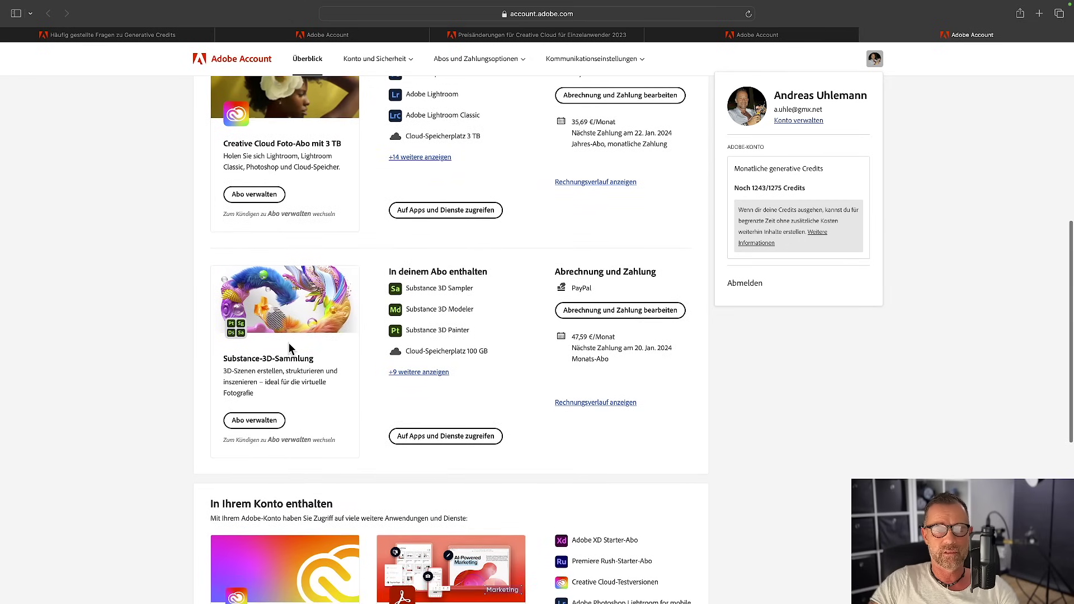
scroll(463, 352, "up", 4)
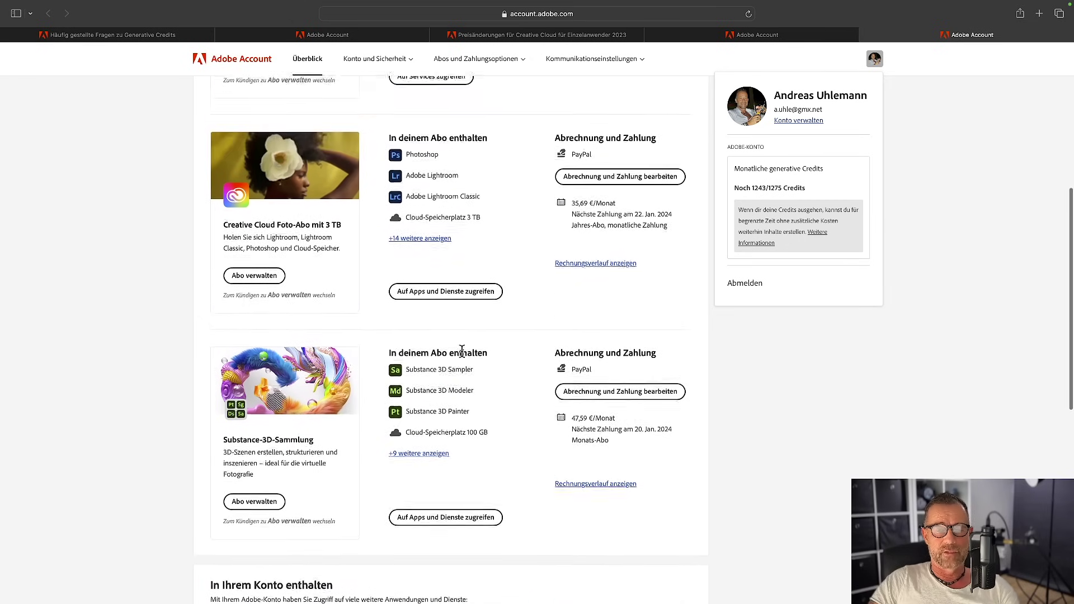
scroll(462, 351, "up", 2)
scroll(462, 352, "up", 1)
scroll(462, 351, "down", 1)
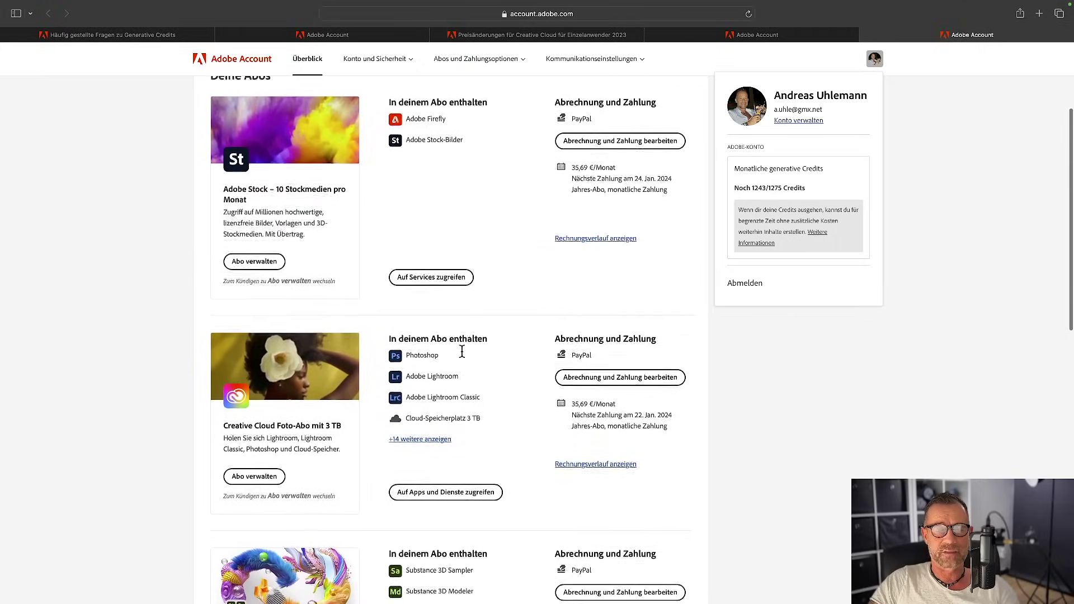
scroll(462, 350, "down", 2)
scroll(462, 351, "down", 2)
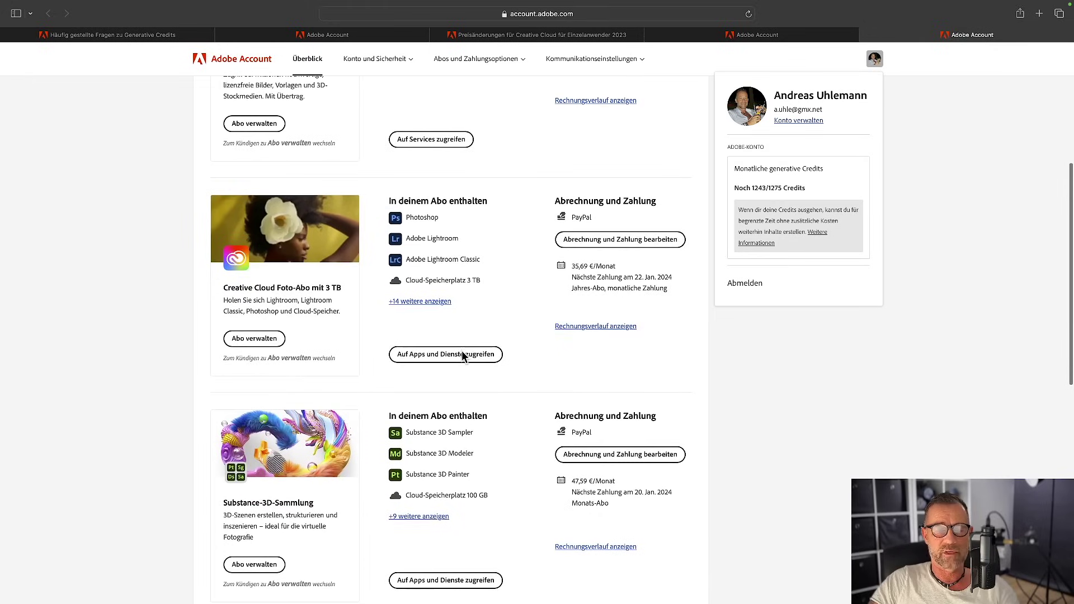
scroll(462, 354, "down", 2)
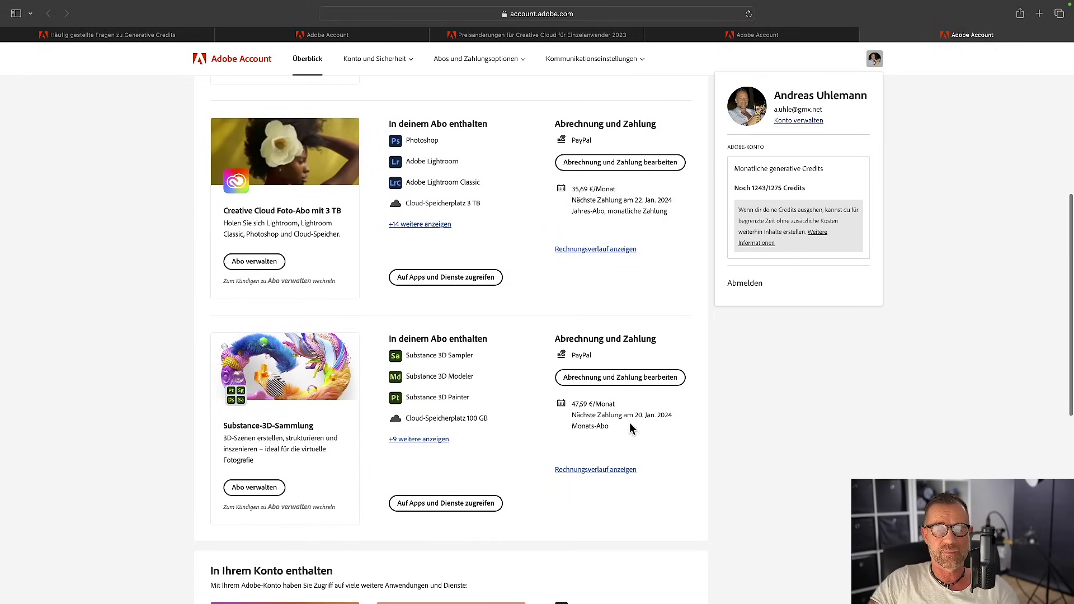
scroll(513, 335, "up", 2)
scroll(514, 334, "up", 2)
scroll(514, 334, "up", 1)
scroll(514, 335, "up", 2)
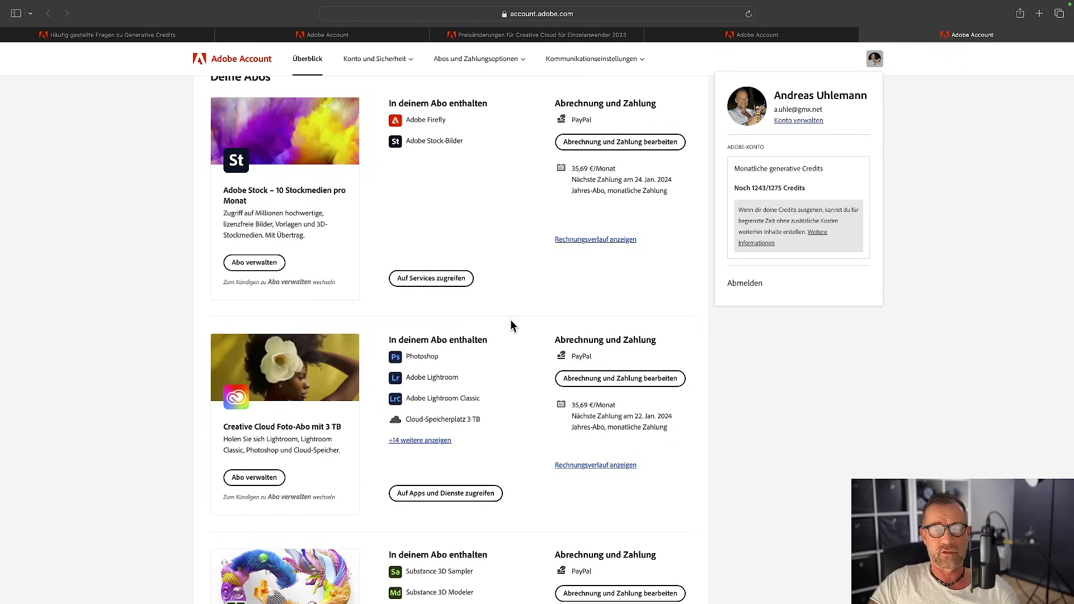
scroll(513, 308, "down", 1)
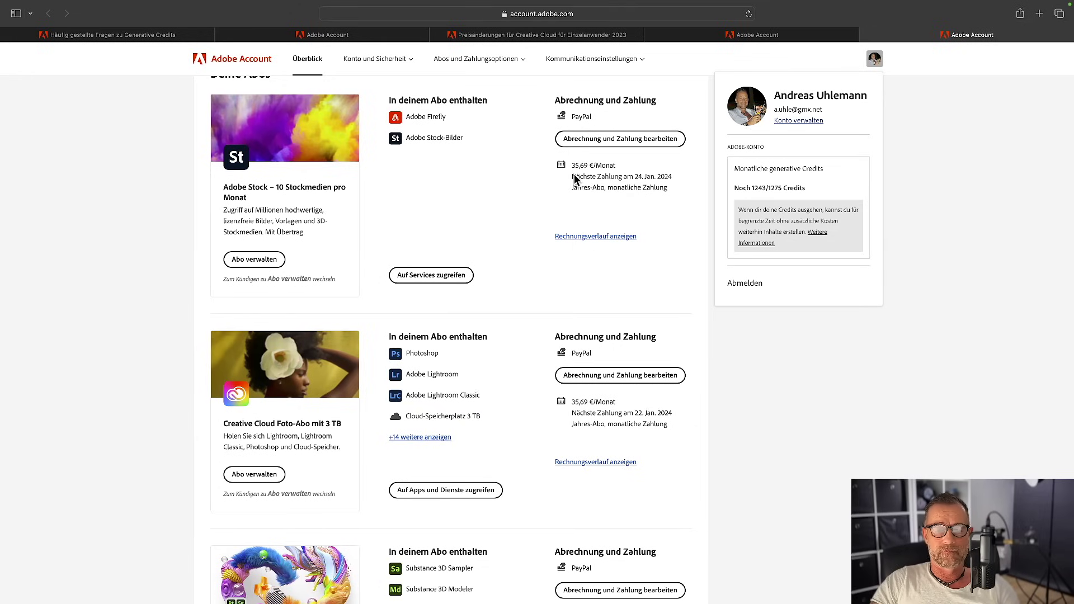
left_click(583, 236)
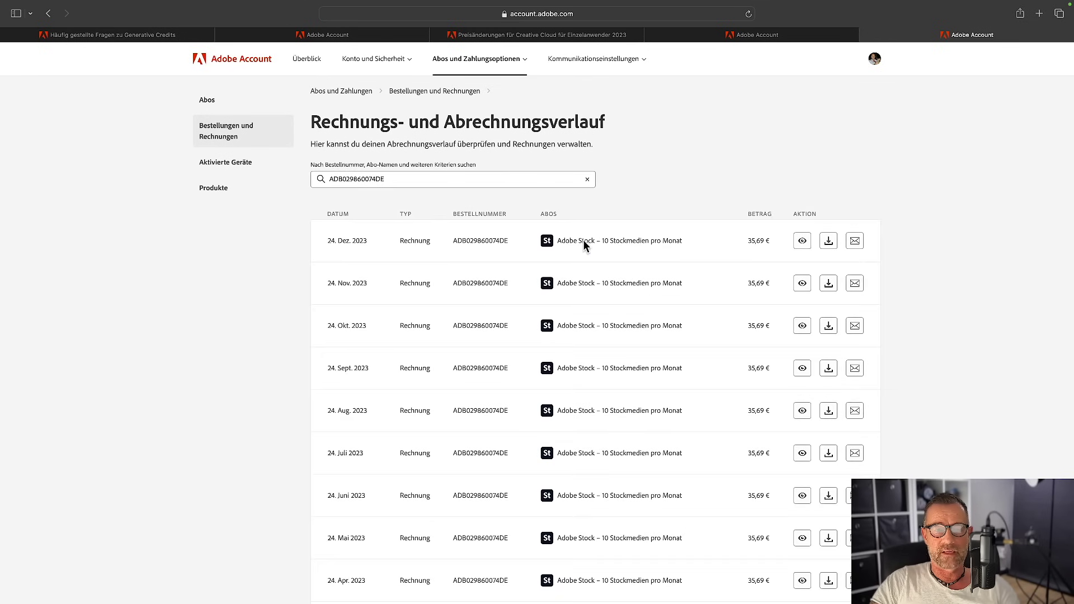
- Go back from Rechnungsverlauf to the Überblick subscription cards, then switch to the Creative Cloud price-changes tab
scroll(623, 306, "down", 2)
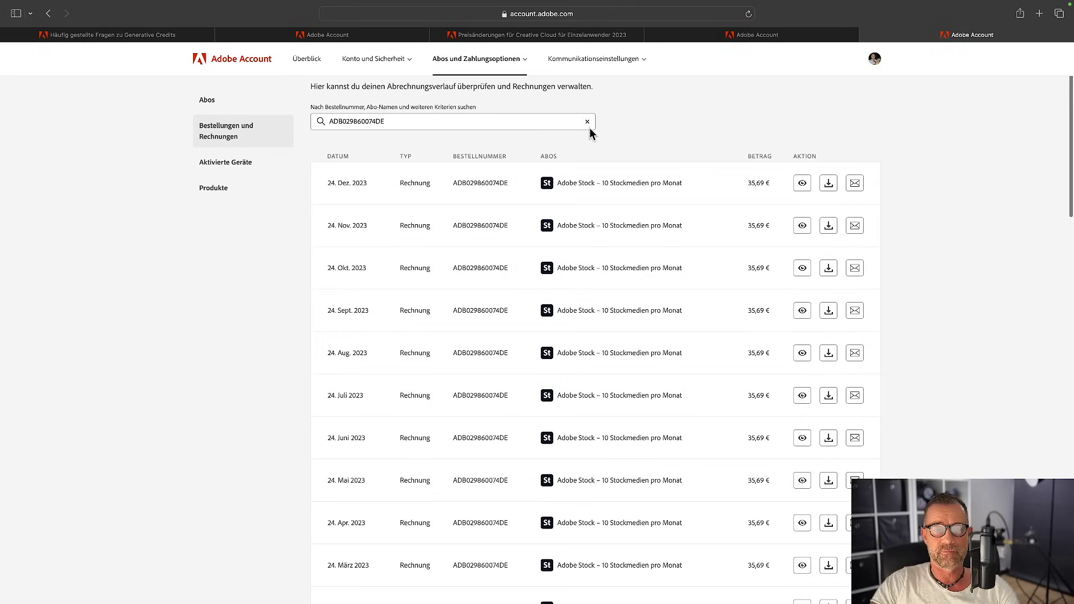
left_click(50, 16)
scroll(428, 293, "down", 3)
scroll(428, 295, "down", 3)
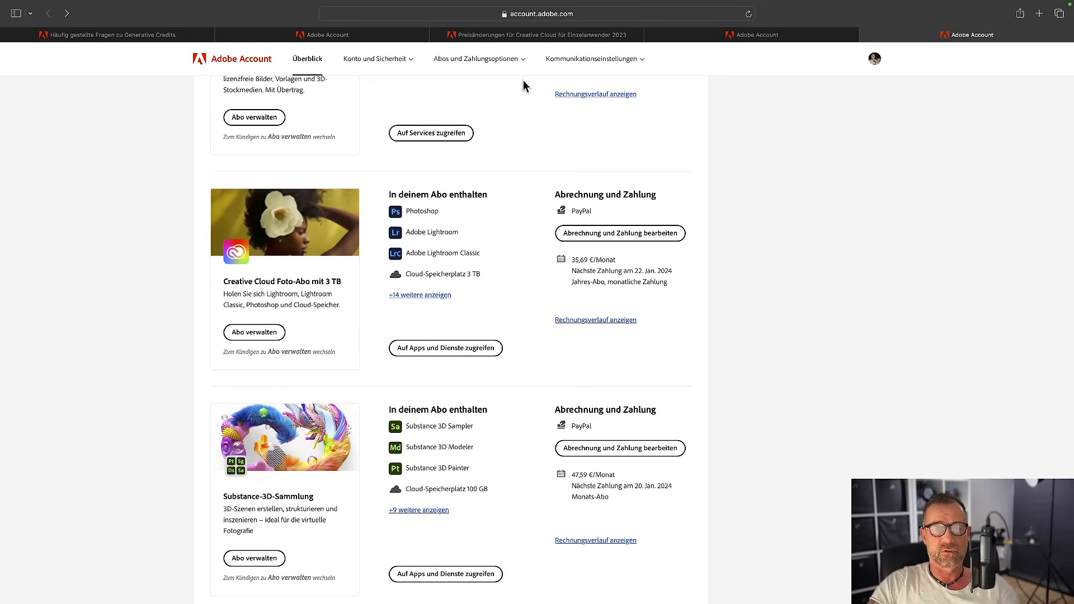
left_click(526, 34)
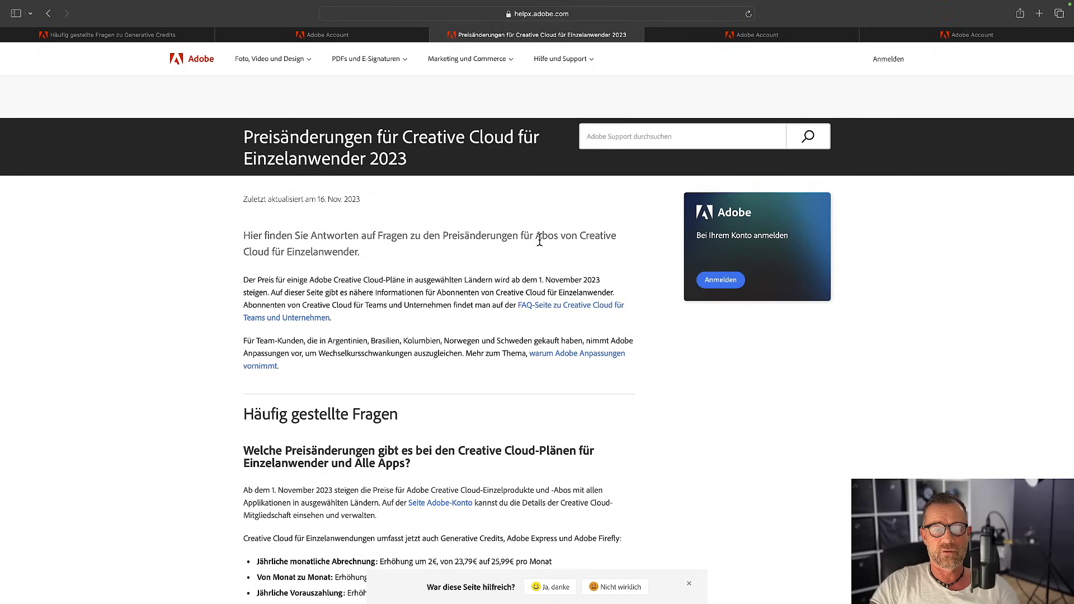
- Scroll to the FAQ listing single apps 23,79€→25,99€ and All Apps 61,95€→66,45€ monthly
scroll(540, 239, "down", 5)
scroll(539, 240, "down", 2)
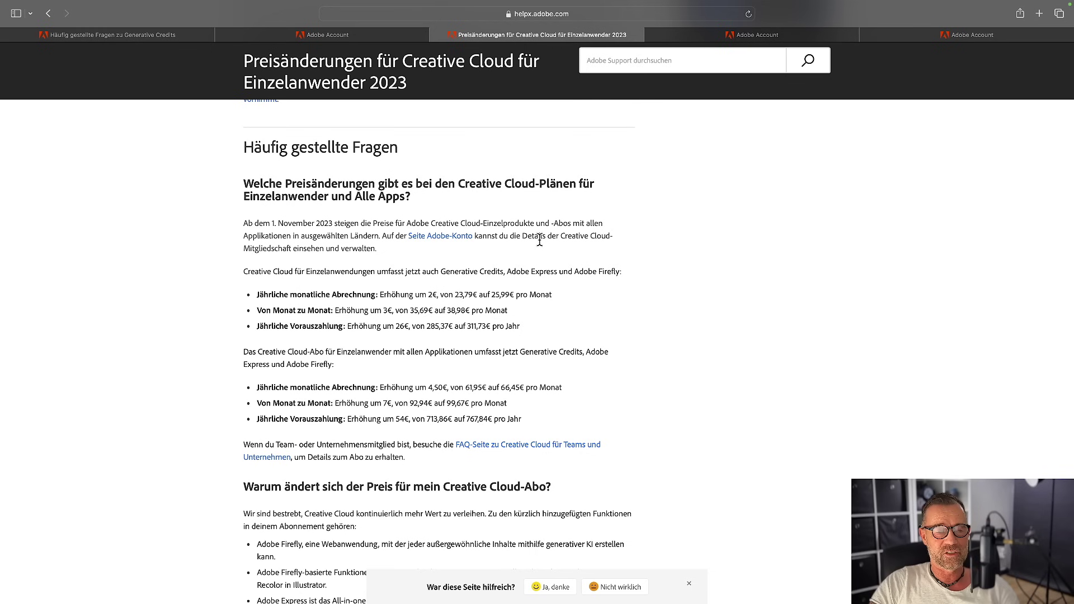
scroll(540, 241, "down", 2)
scroll(540, 241, "up", 1)
scroll(539, 240, "down", 9)
scroll(448, 218, "up", 5)
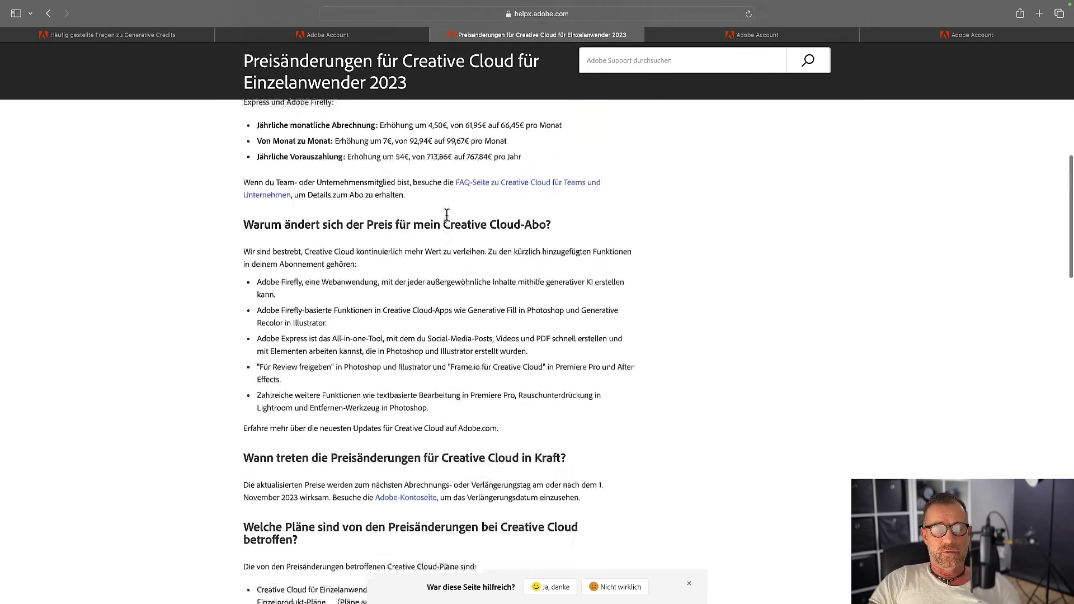
scroll(447, 216, "up", 10)
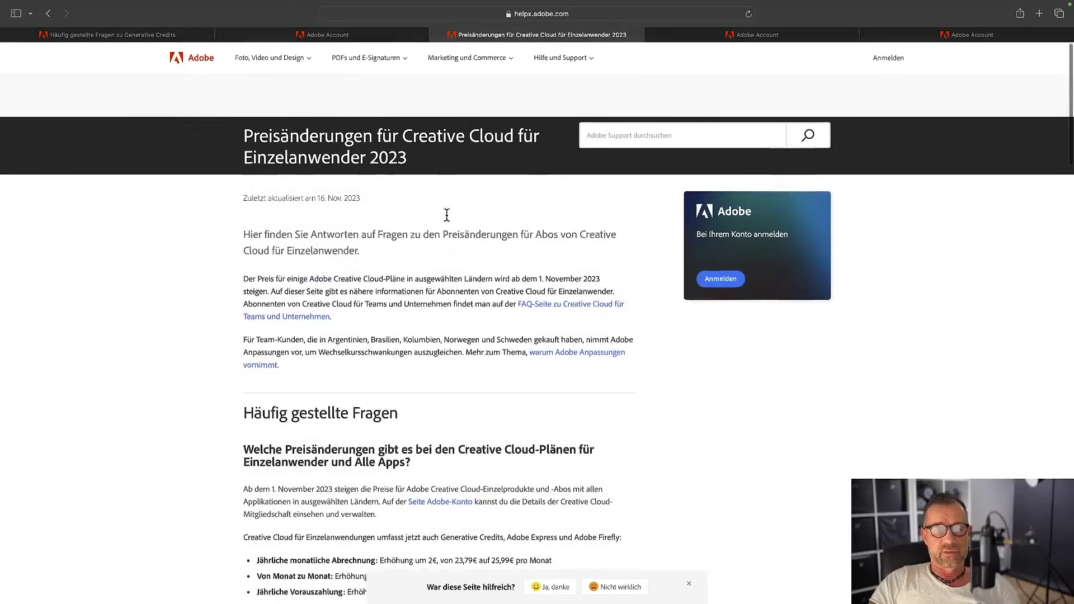
scroll(447, 215, "down", 3)
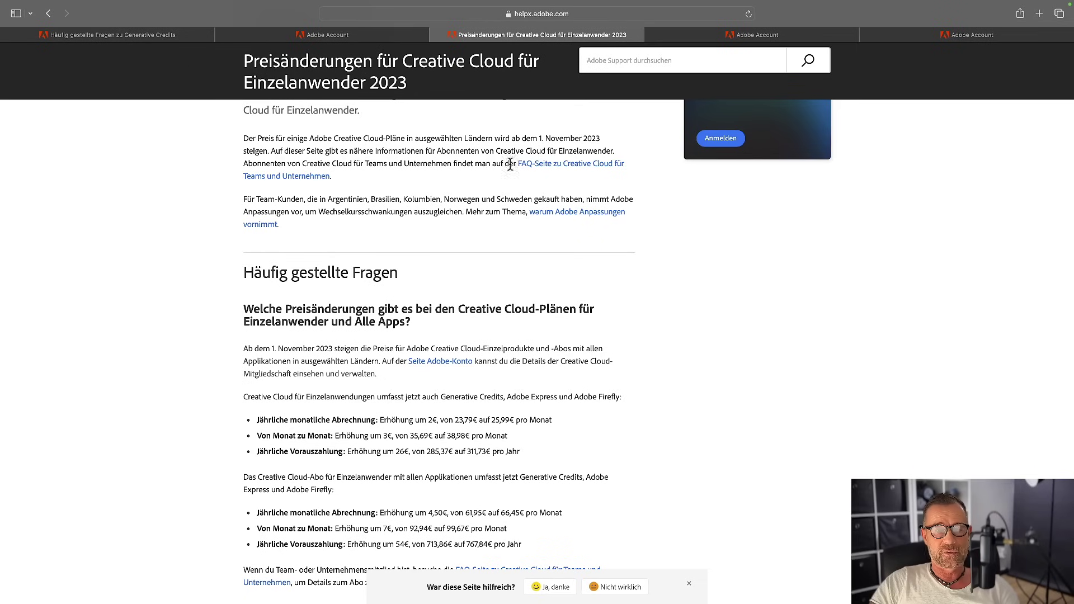
scroll(508, 192, "down", 1)
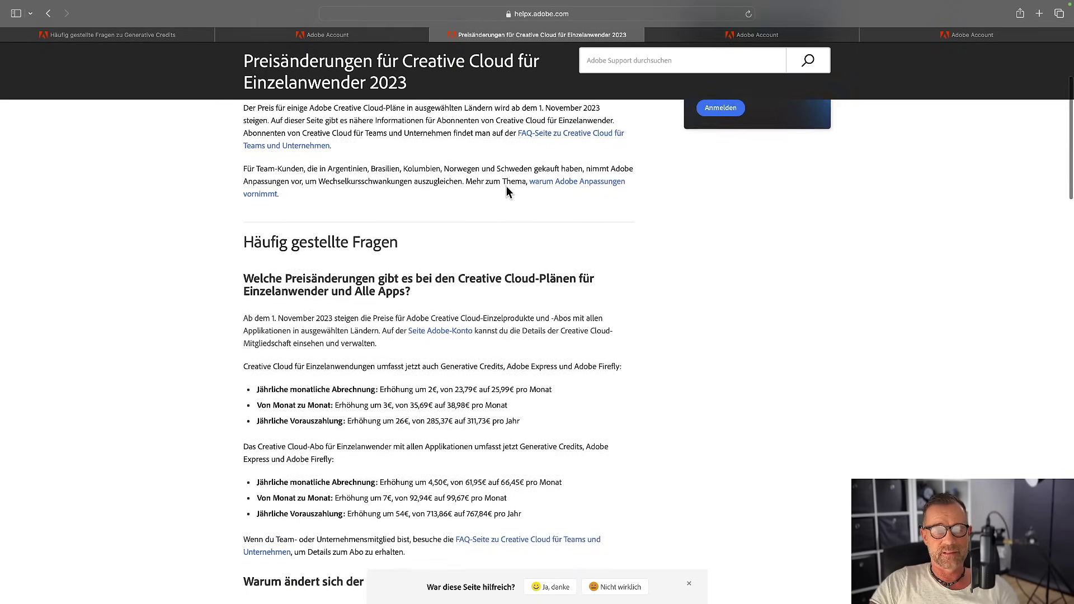
scroll(507, 191, "down", 3)
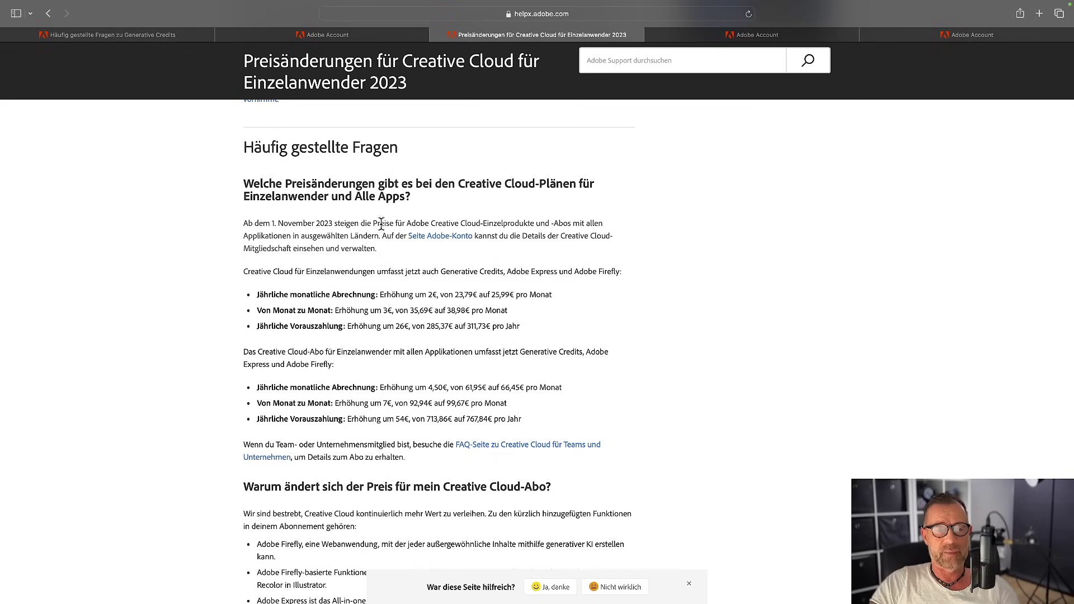
scroll(378, 229, "down", 2)
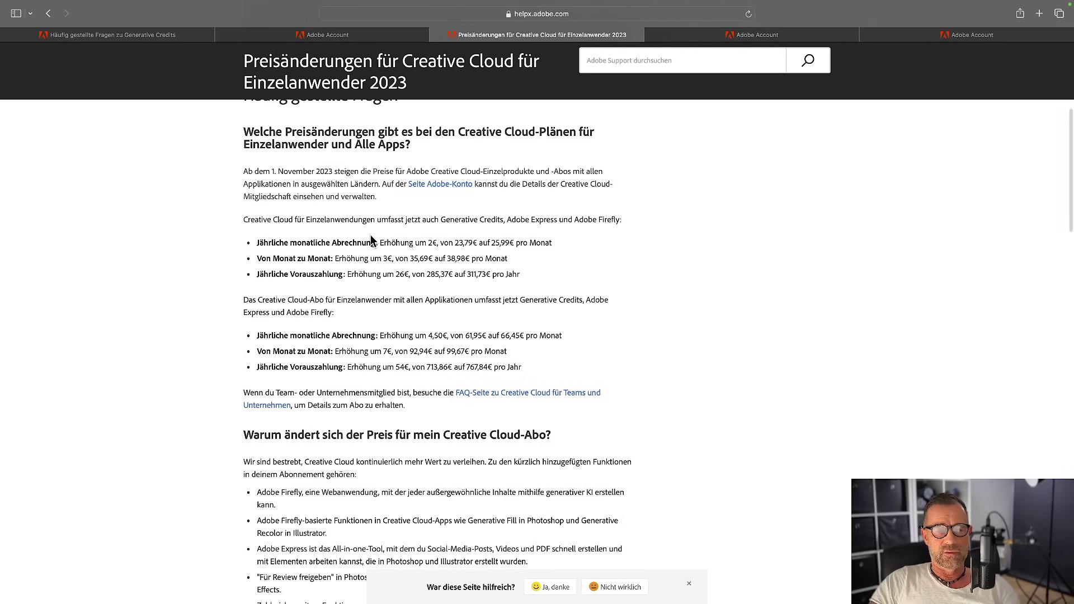
scroll(372, 240, "down", 1)
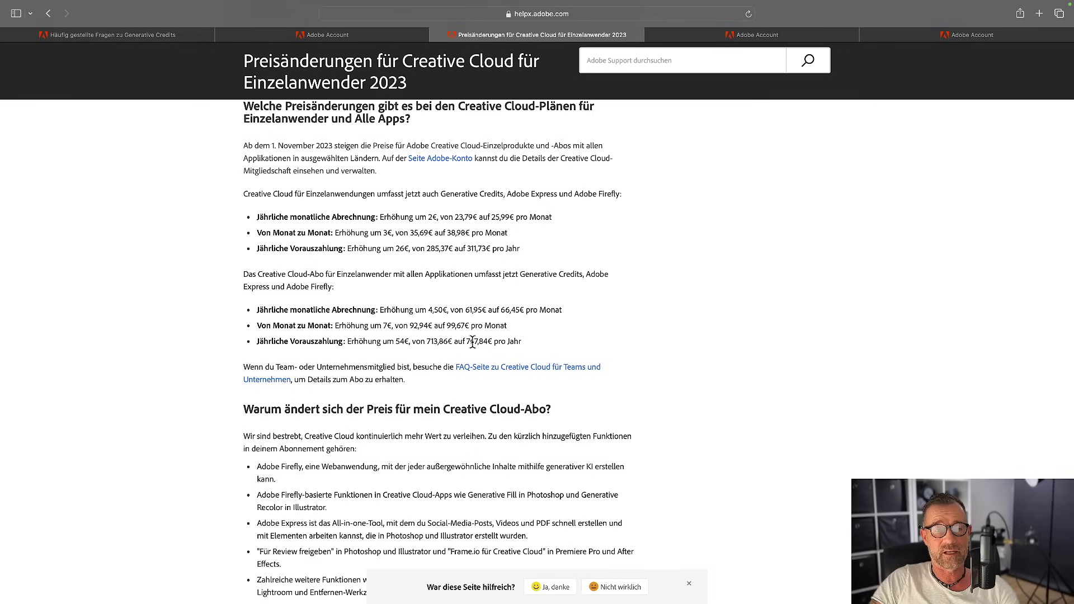
- Scroll past 'Warum ändert sich der Preis' to the exempt plans: Foto-Plan, student plans, Acrobat, Stock
scroll(472, 343, "up", 2)
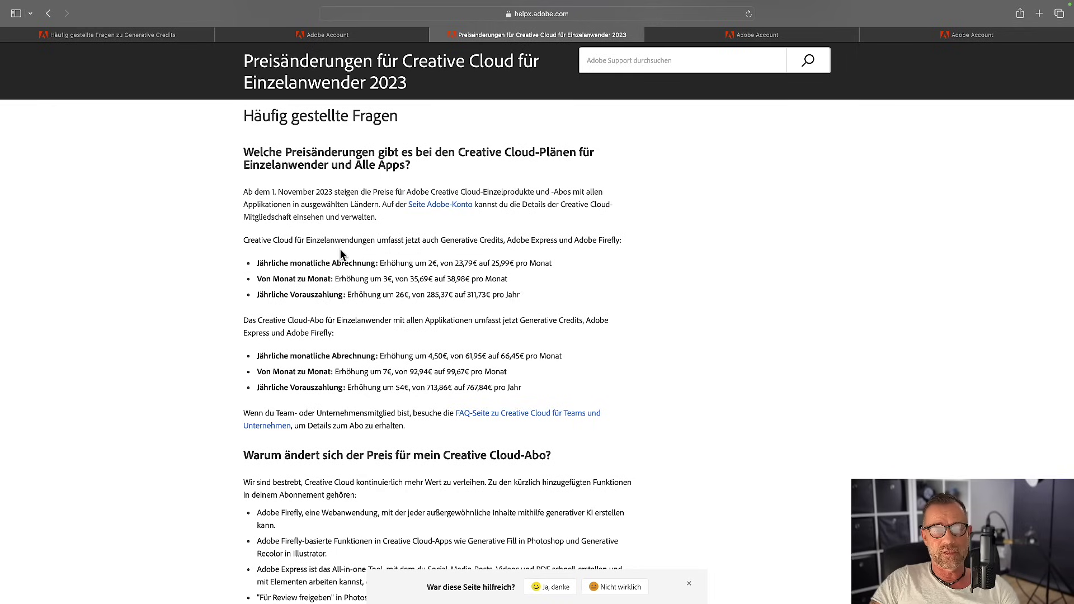
scroll(361, 425, "down", 2)
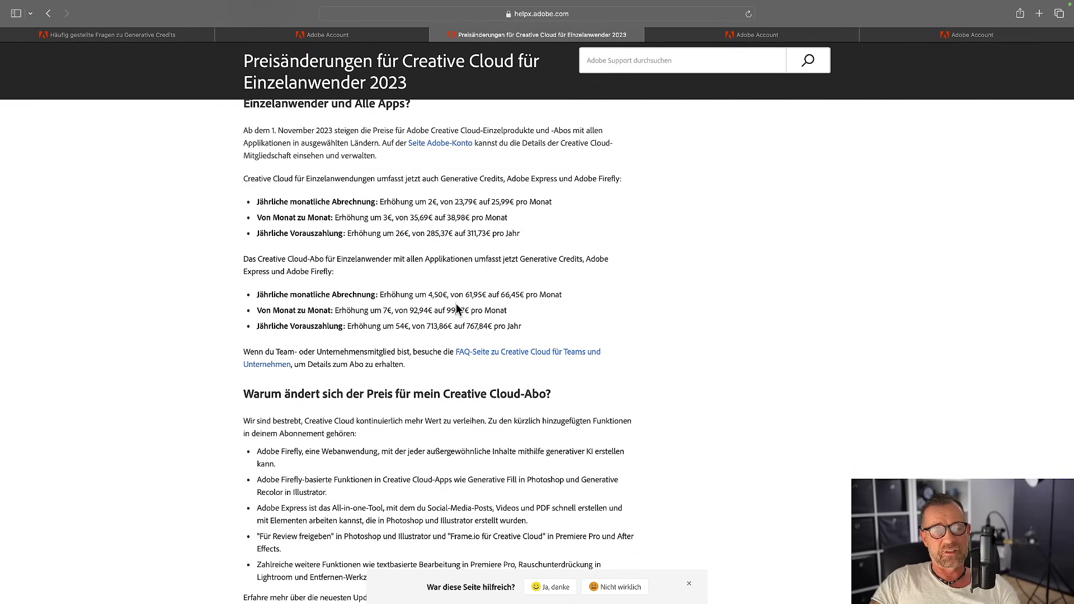
scroll(457, 305, "up", 2)
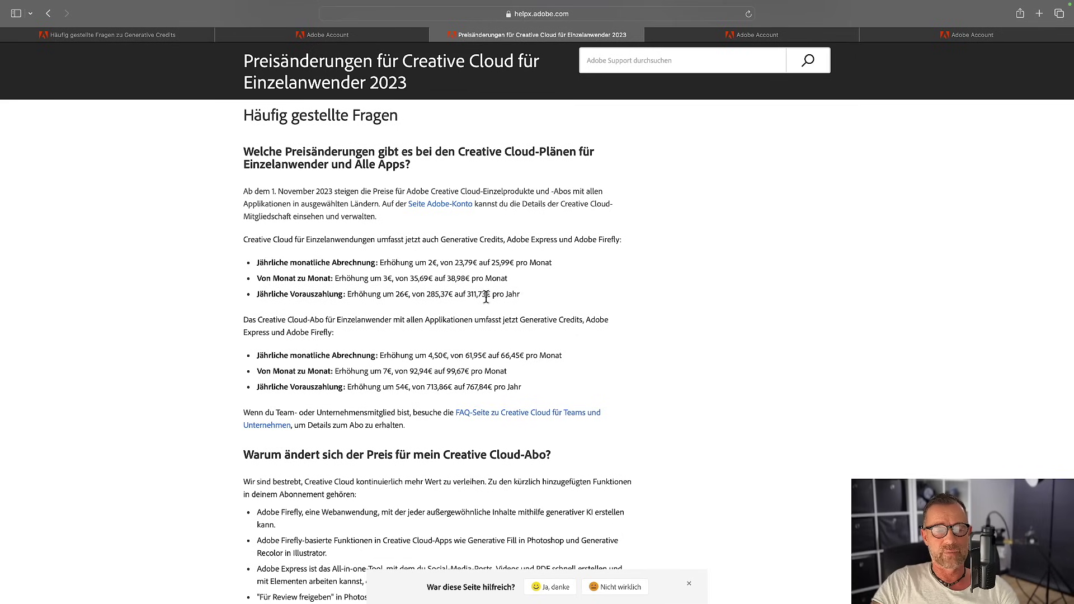
scroll(486, 298, "down", 4)
scroll(486, 297, "down", 2)
scroll(486, 297, "down", 3)
scroll(486, 302, "down", 2)
scroll(485, 302, "down", 1)
scroll(486, 299, "down", 1)
scroll(486, 296, "down", 2)
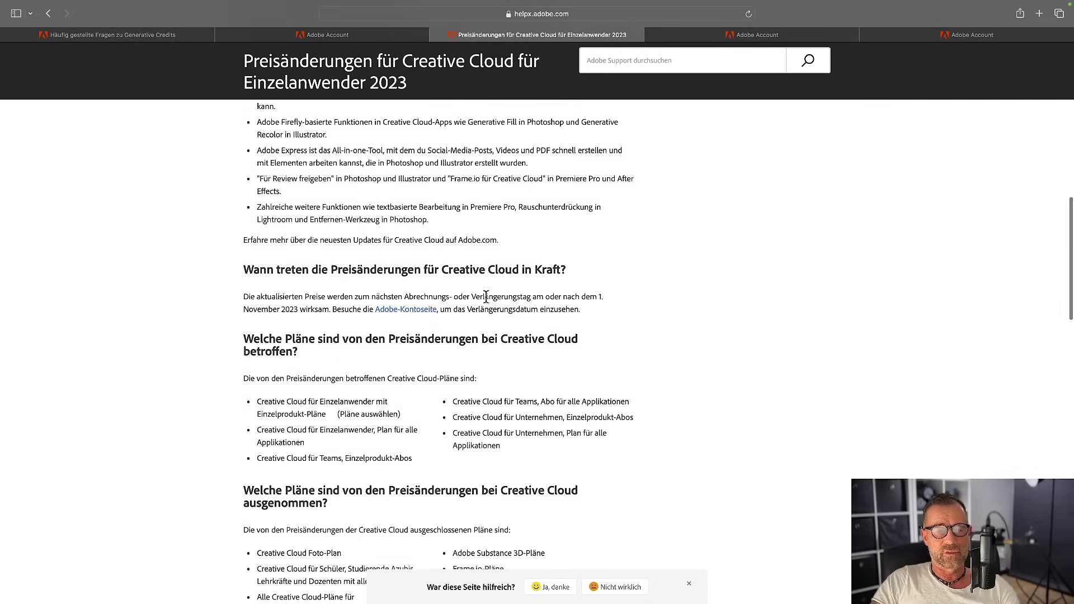
scroll(486, 296, "down", 3)
scroll(486, 297, "down", 1)
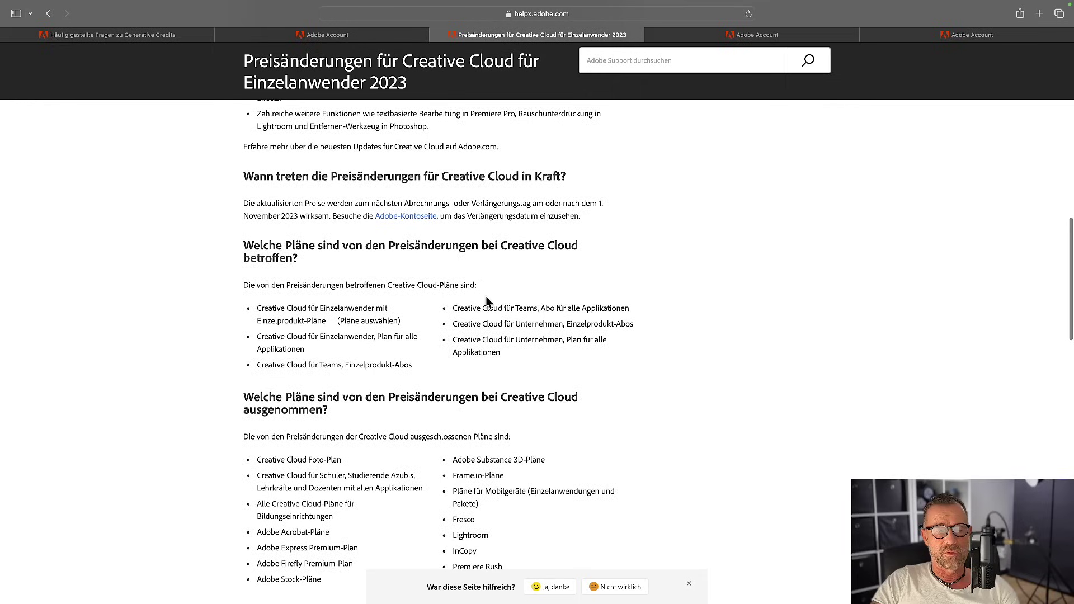
scroll(486, 296, "down", 4)
scroll(486, 297, "down", 2)
scroll(486, 297, "down", 1)
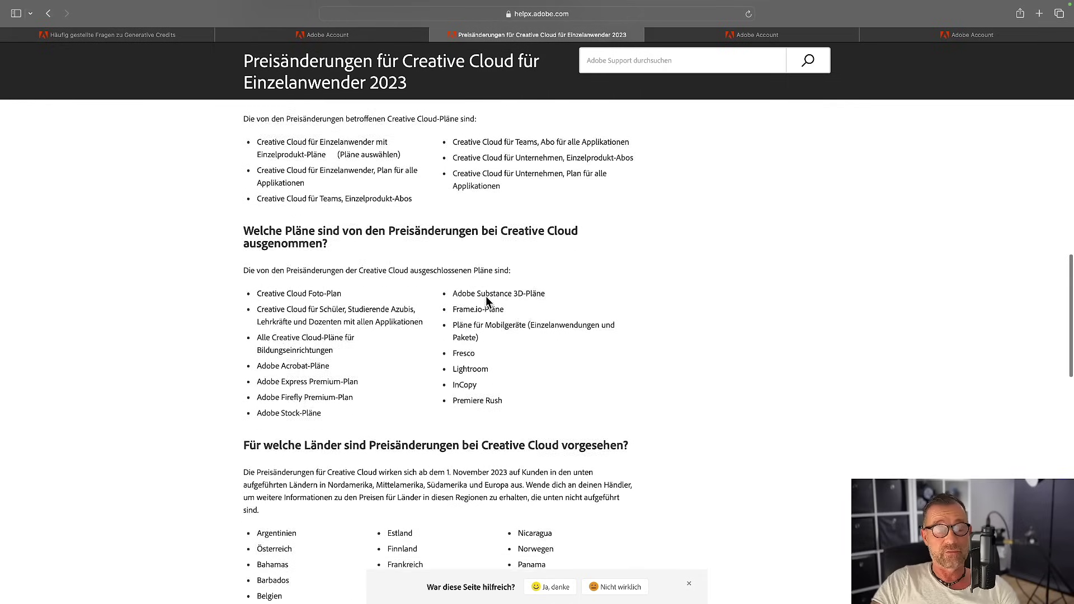
scroll(486, 298, "down", 1)
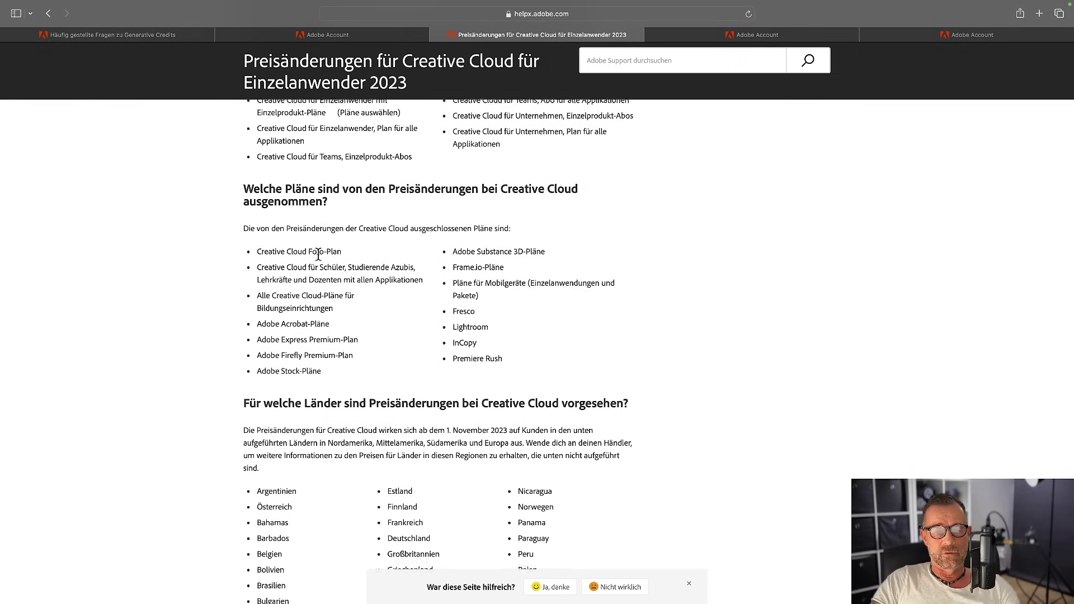
- Scroll to the countries affected from 1 November 2023, including Deutschland, Österreich and USA
scroll(318, 255, "down", 3)
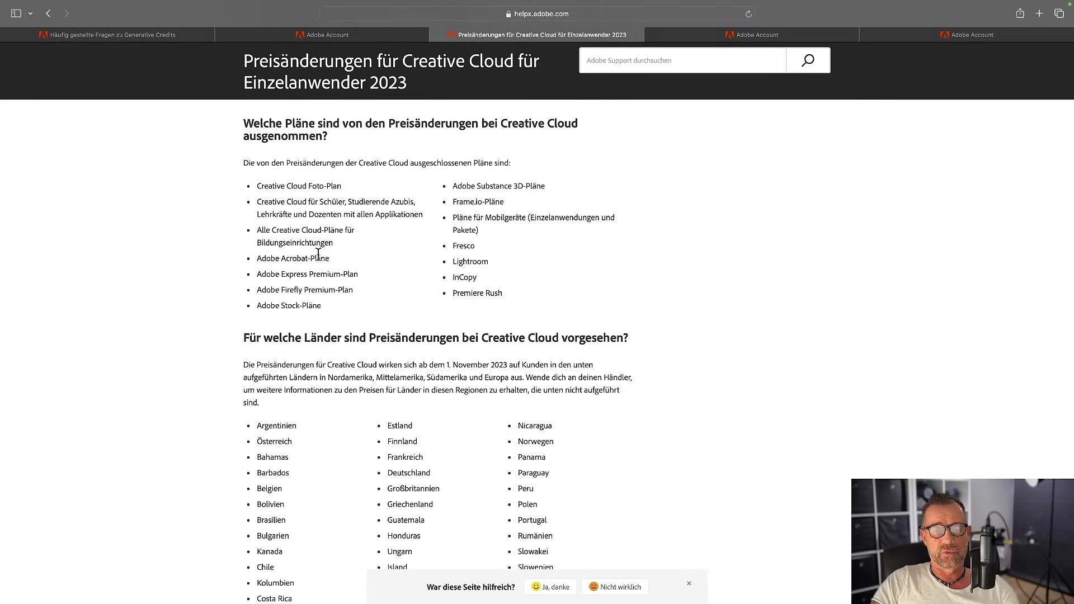
scroll(318, 255, "down", 3)
scroll(318, 254, "down", 2)
scroll(318, 255, "down", 3)
scroll(318, 257, "down", 2)
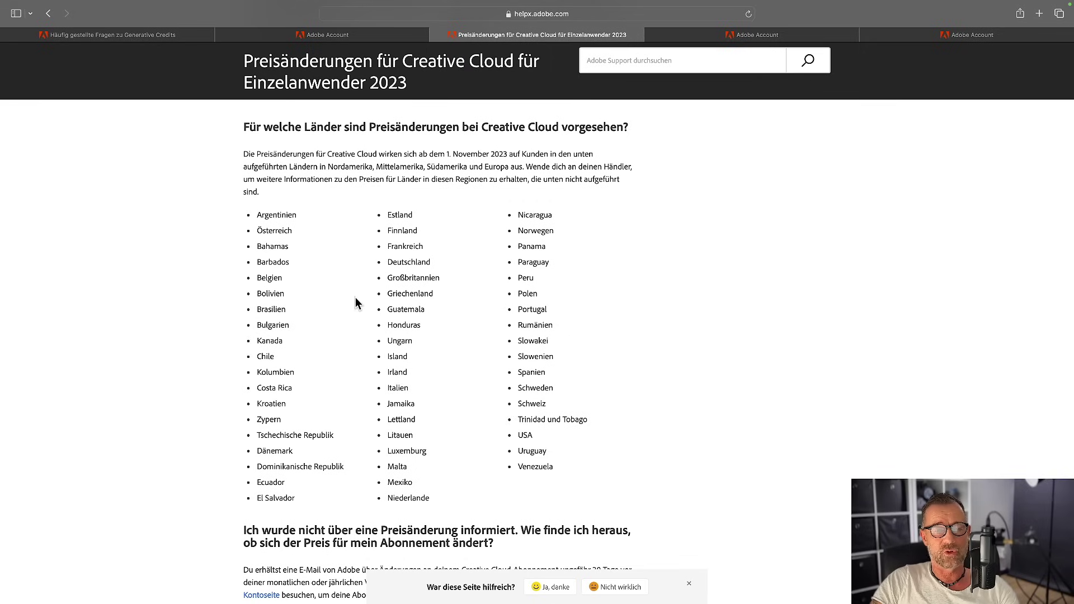
scroll(356, 300, "up", 4)
scroll(356, 300, "up", 3)
scroll(356, 299, "up", 5)
scroll(356, 299, "up", 1)
scroll(355, 297, "up", 2)
scroll(355, 298, "up", 1)
scroll(355, 297, "up", 2)
scroll(354, 297, "up", 3)
scroll(356, 298, "up", 1)
scroll(356, 297, "up", 3)
scroll(356, 302, "down", 3)
scroll(356, 299, "down", 1)
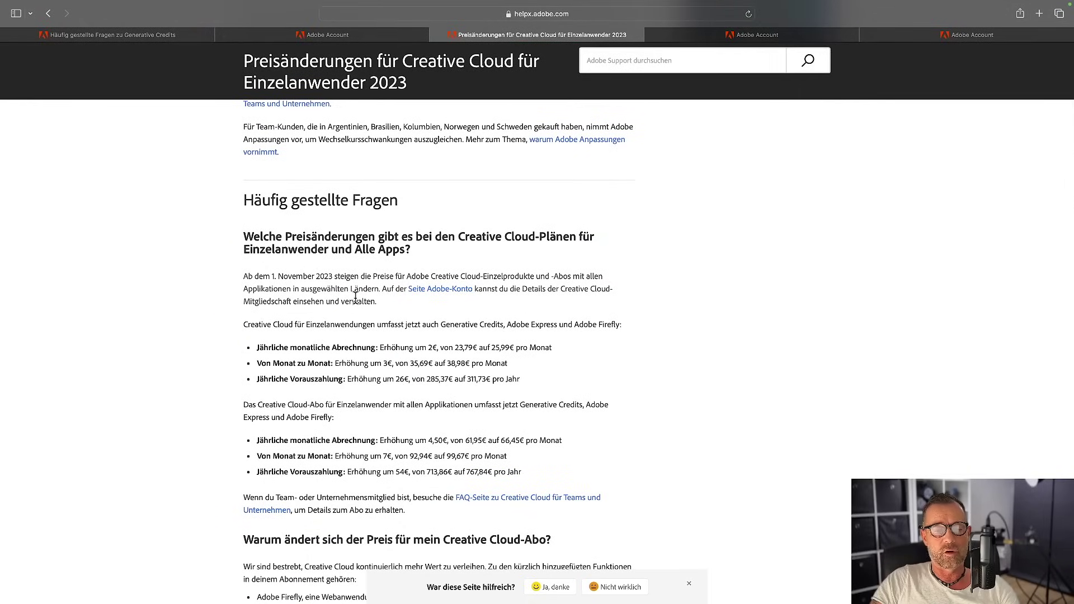
scroll(356, 297, "down", 1)
scroll(356, 297, "down", 1)
scroll(356, 300, "down", 1)
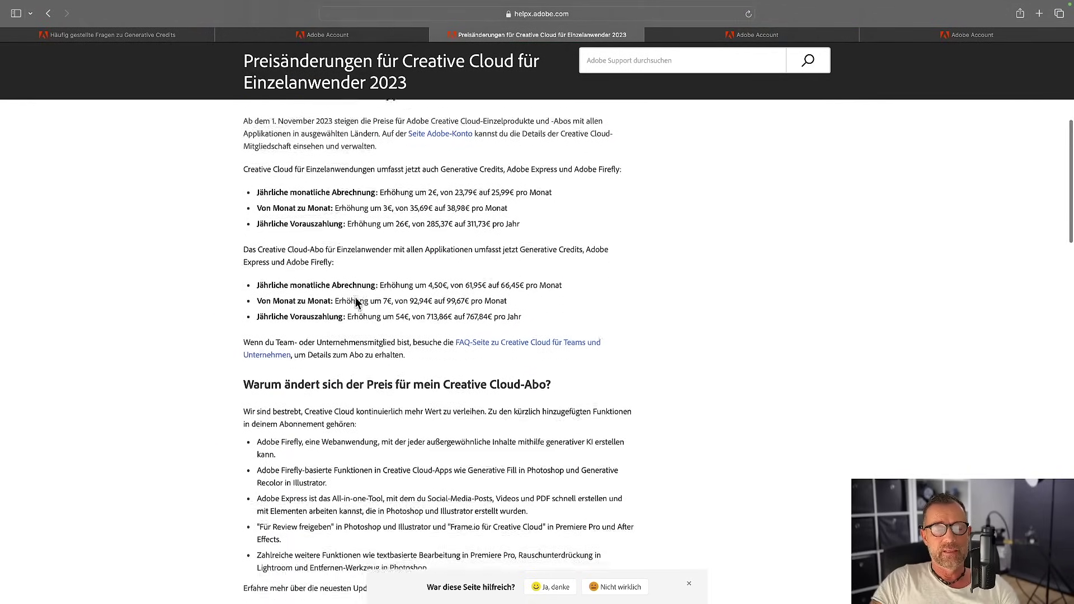
scroll(356, 302, "down", 1)
scroll(356, 302, "down", 1)
scroll(356, 302, "down", 1)
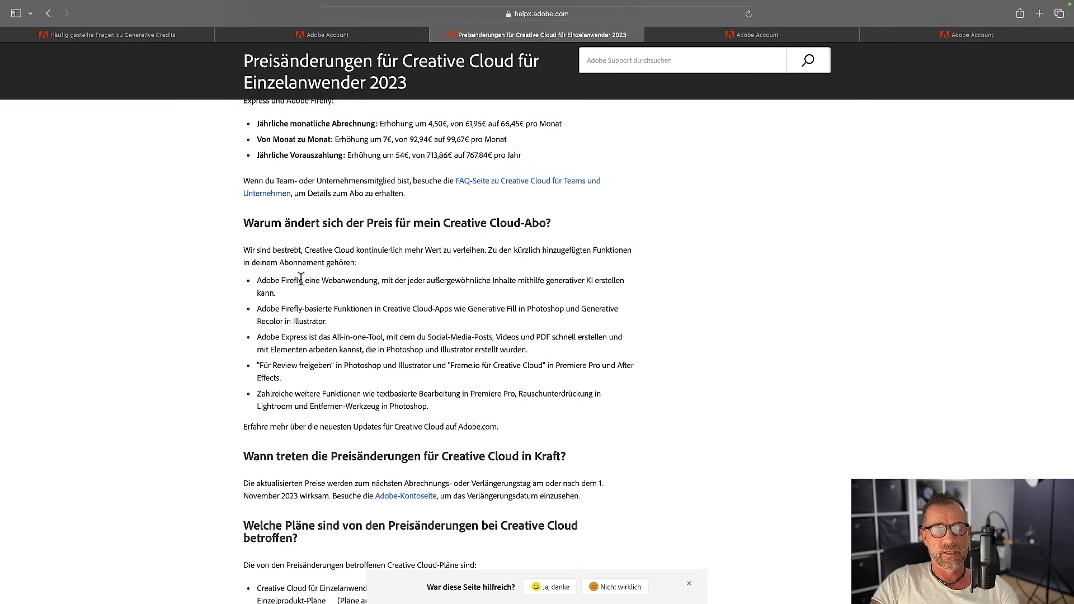
scroll(302, 279, "down", 3)
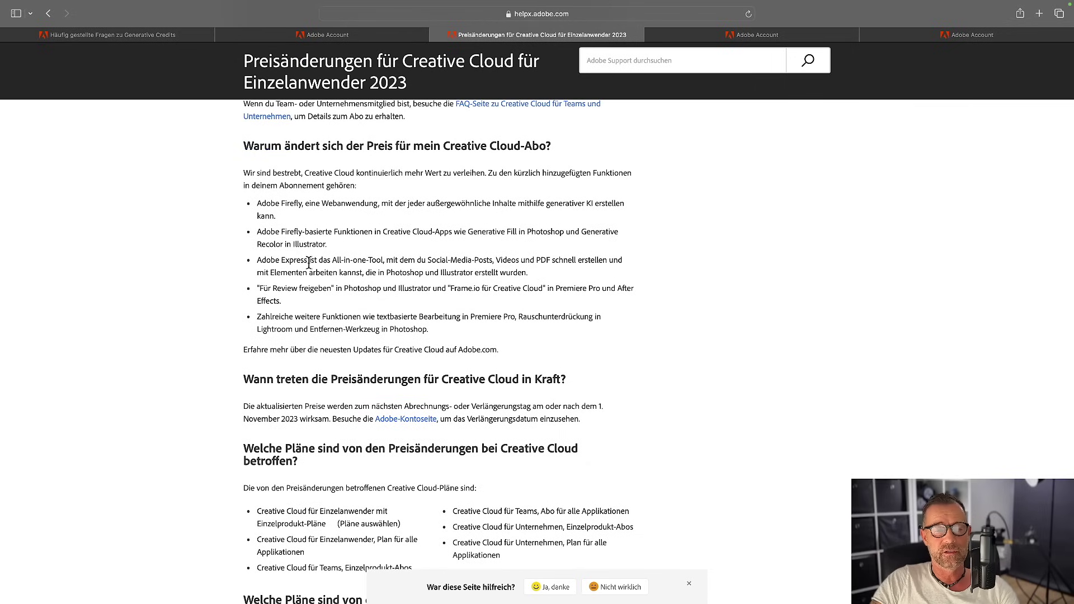
scroll(309, 263, "down", 3)
scroll(309, 265, "up", 5)
scroll(311, 267, "up", 2)
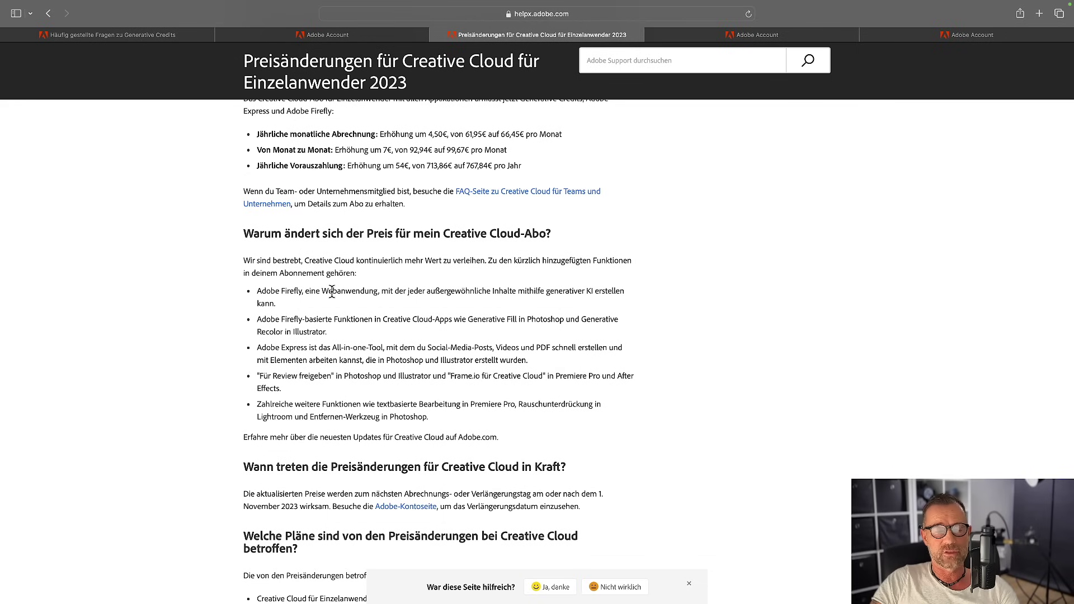
scroll(331, 291, "down", 1)
scroll(332, 292, "down", 2)
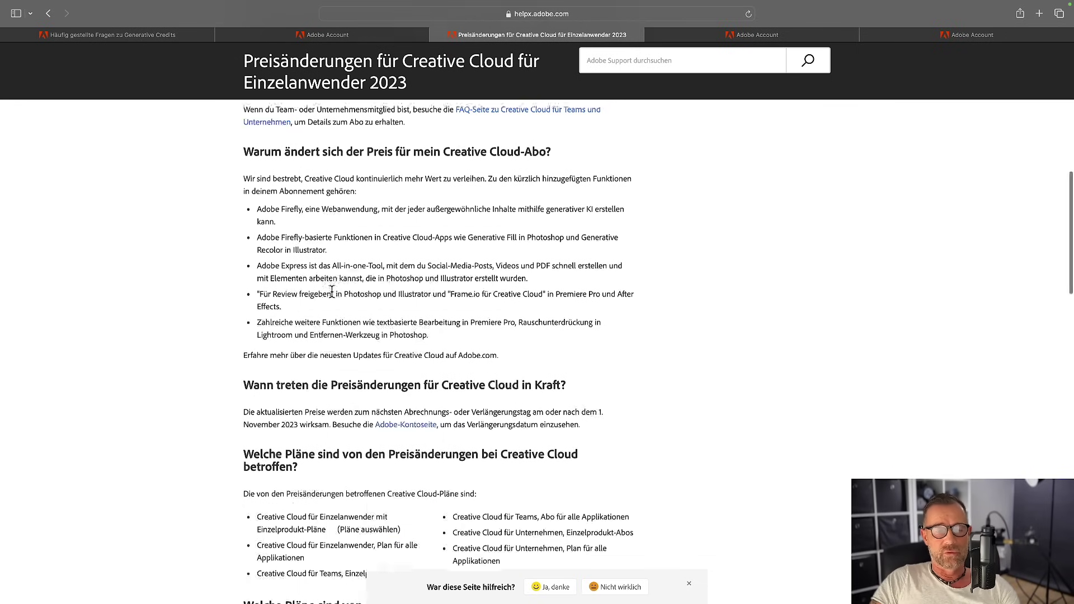
scroll(331, 292, "up", 10)
scroll(331, 292, "up", 5)
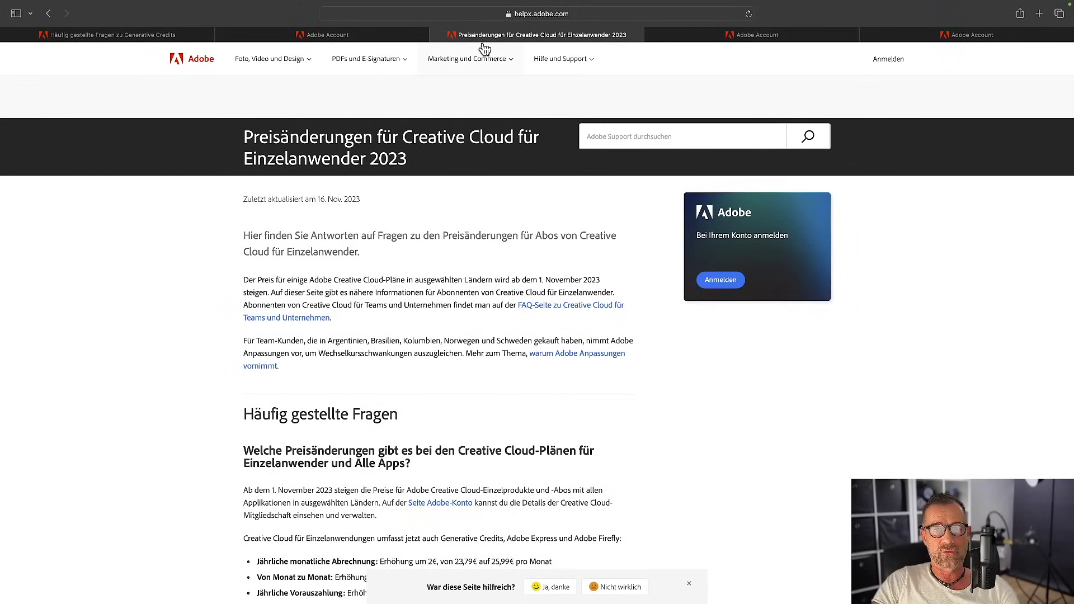
- Check the Adobe Account page showing 1243 of 1275 generative credits, then bring Photoshop (Beta) forward
left_click(673, 36)
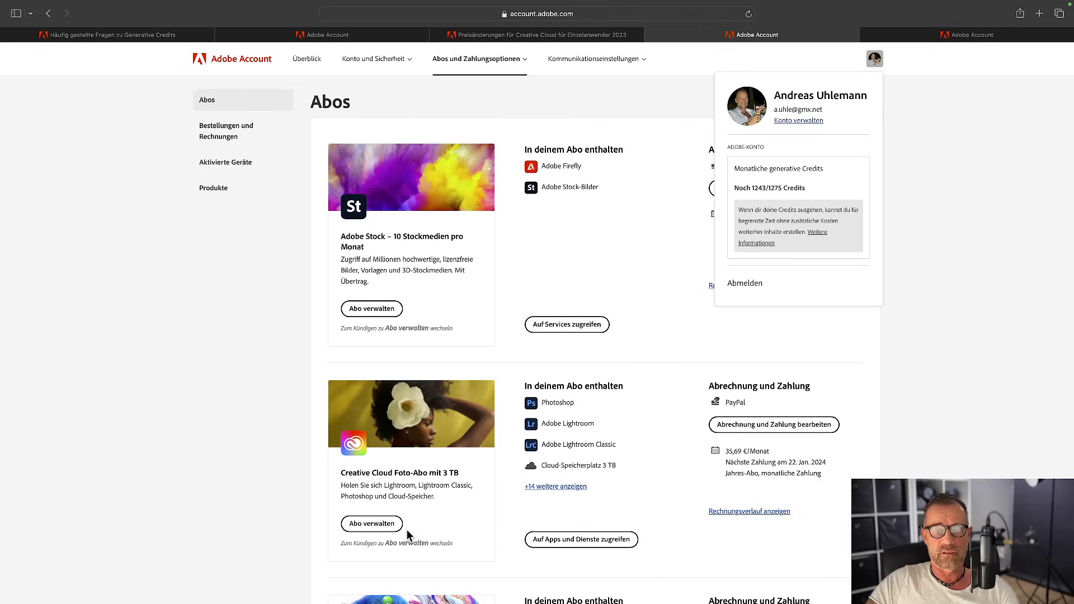
mouse_move(398, 580)
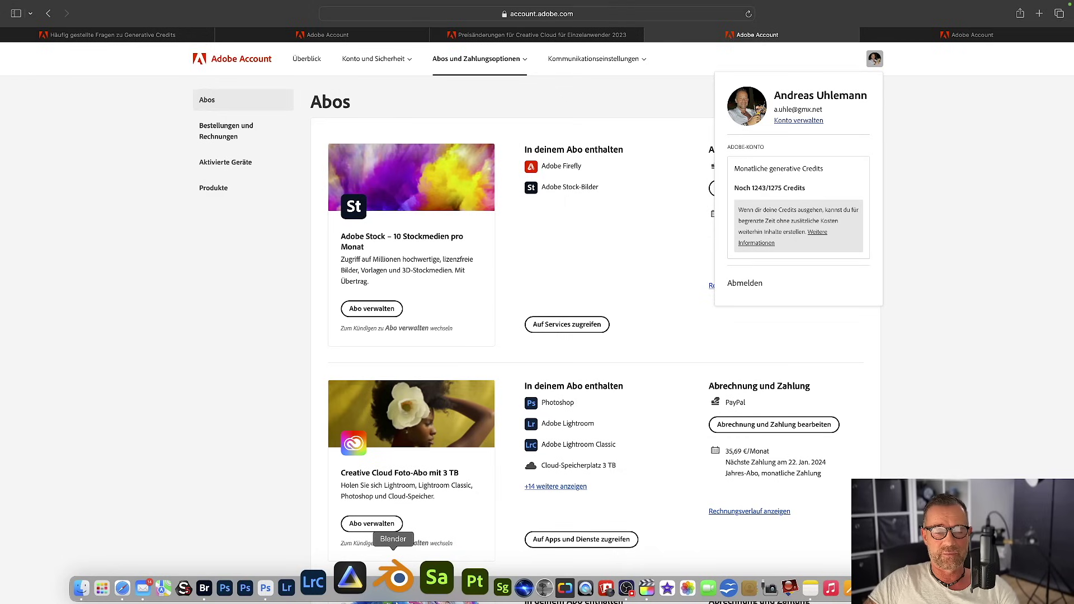
left_click(315, 582)
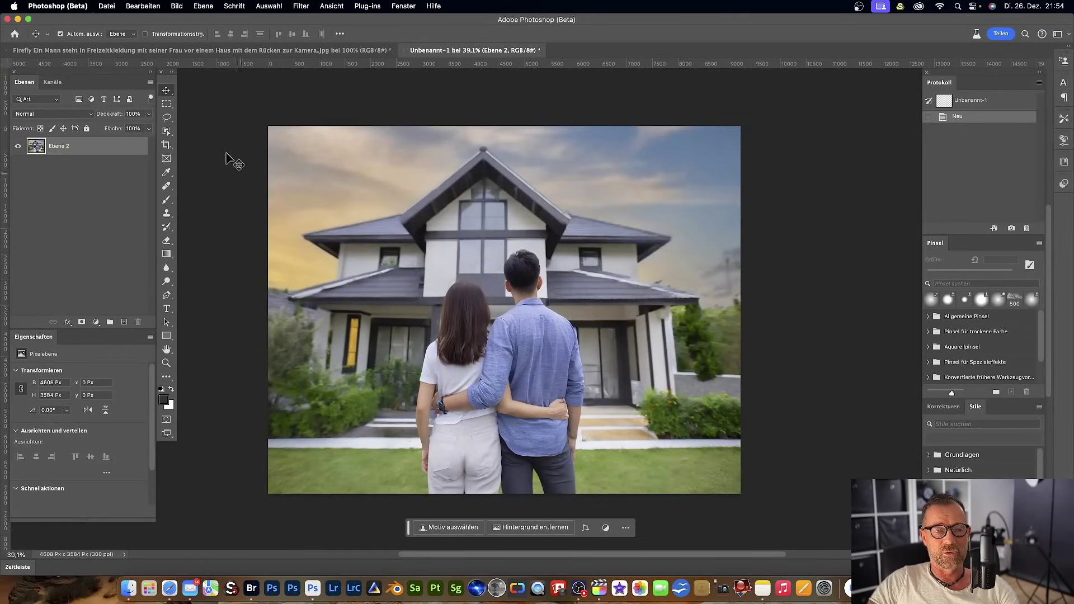
- Crop-extend the house photo on left and right with Generative Expand fill, then return to Safari
left_click(166, 145)
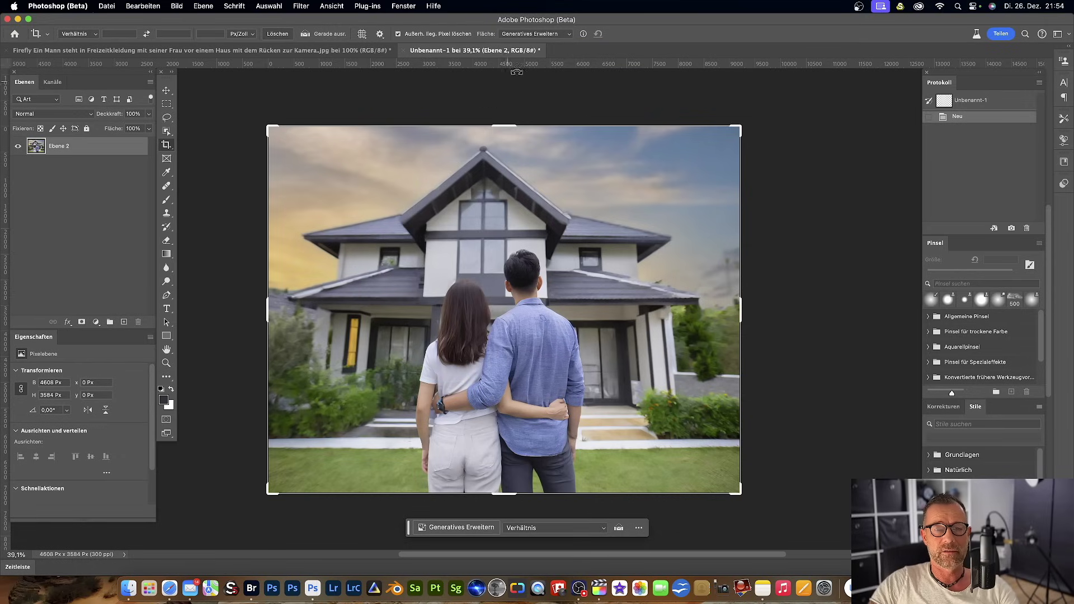
left_click(569, 35)
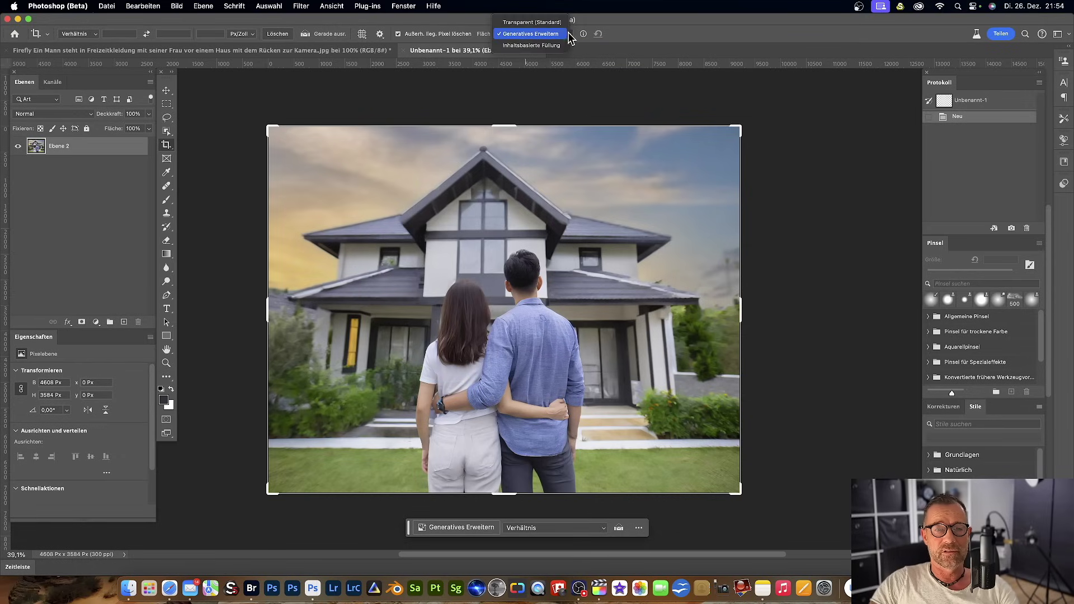
left_click(529, 34)
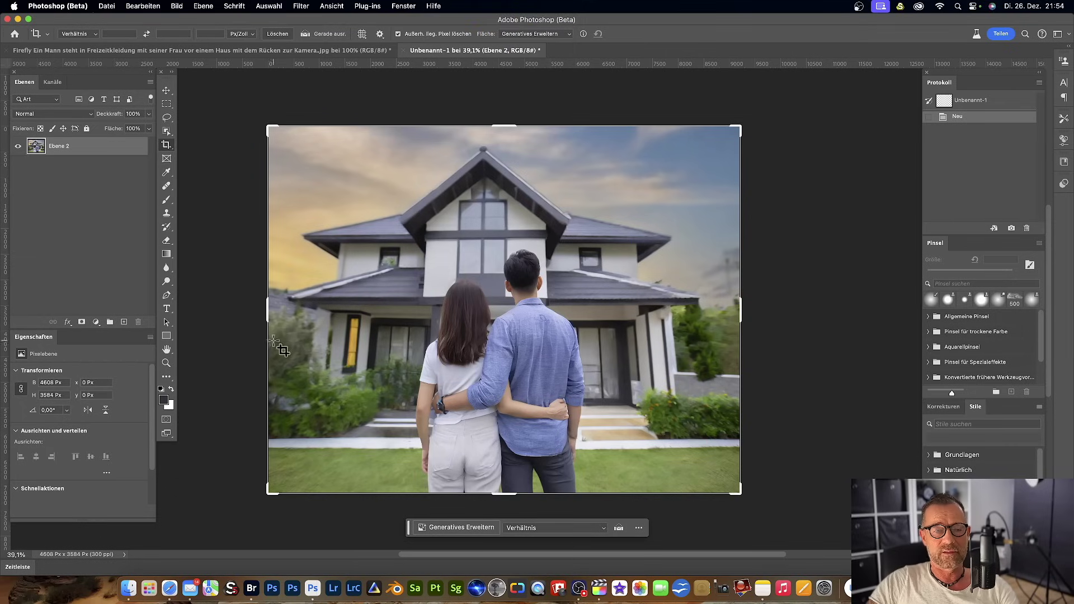
left_click_drag(268, 310, 237, 308)
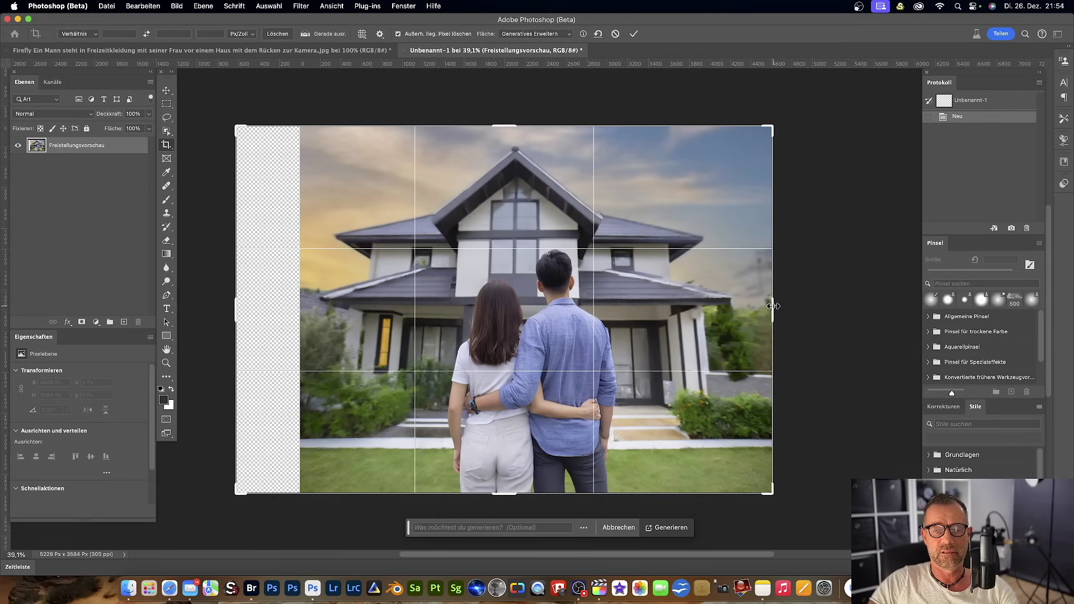
left_click_drag(773, 306, 803, 305)
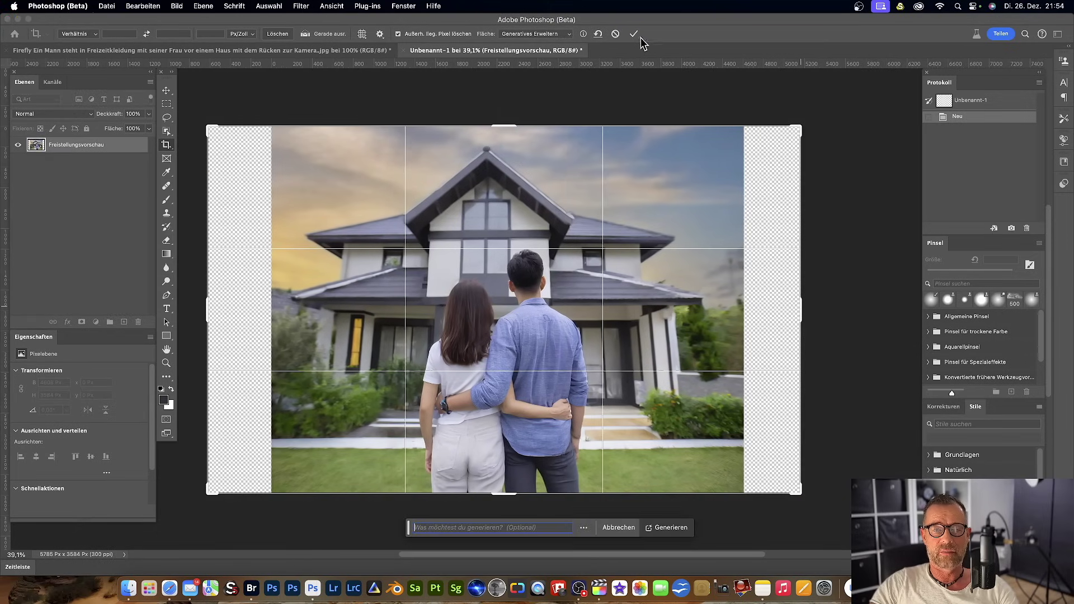
left_click(634, 35)
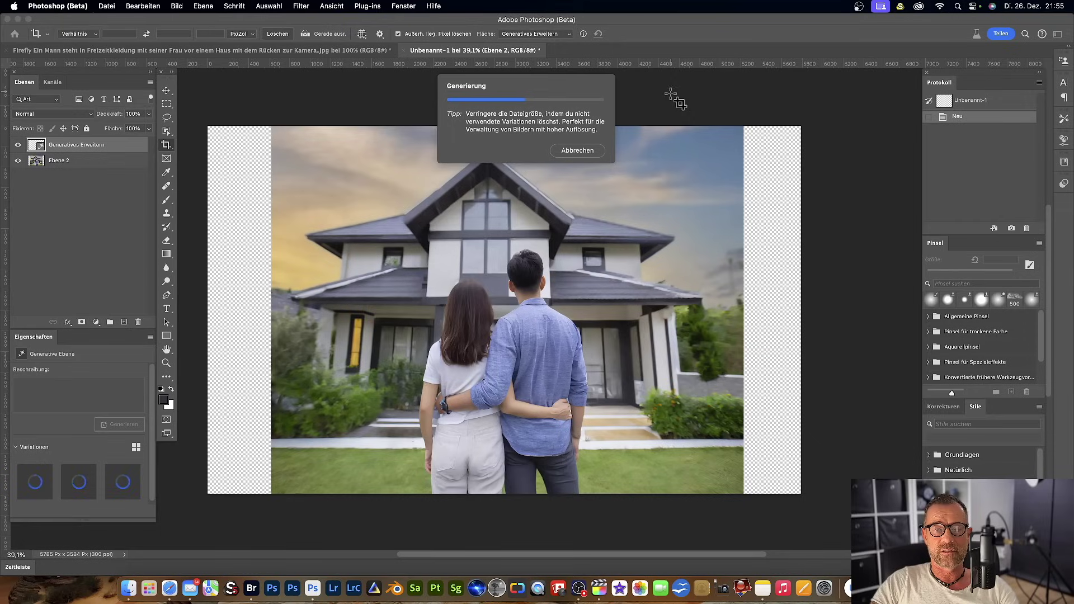
left_click(175, 576)
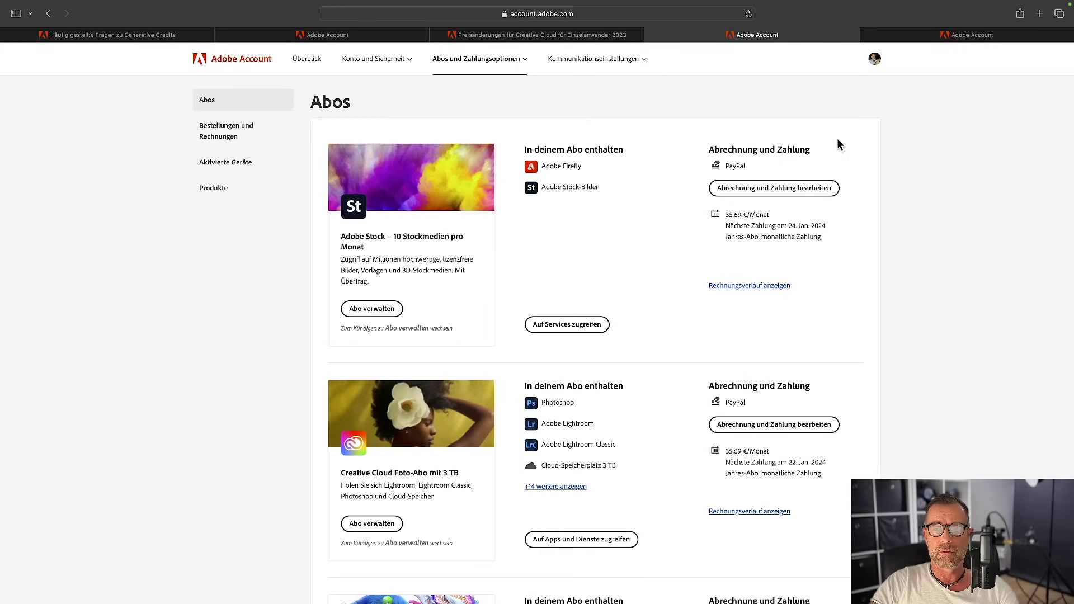
- Confirm in the profile menu that 1242 of 1275 credits remain, then return to Photoshop (Beta)
left_click(875, 59)
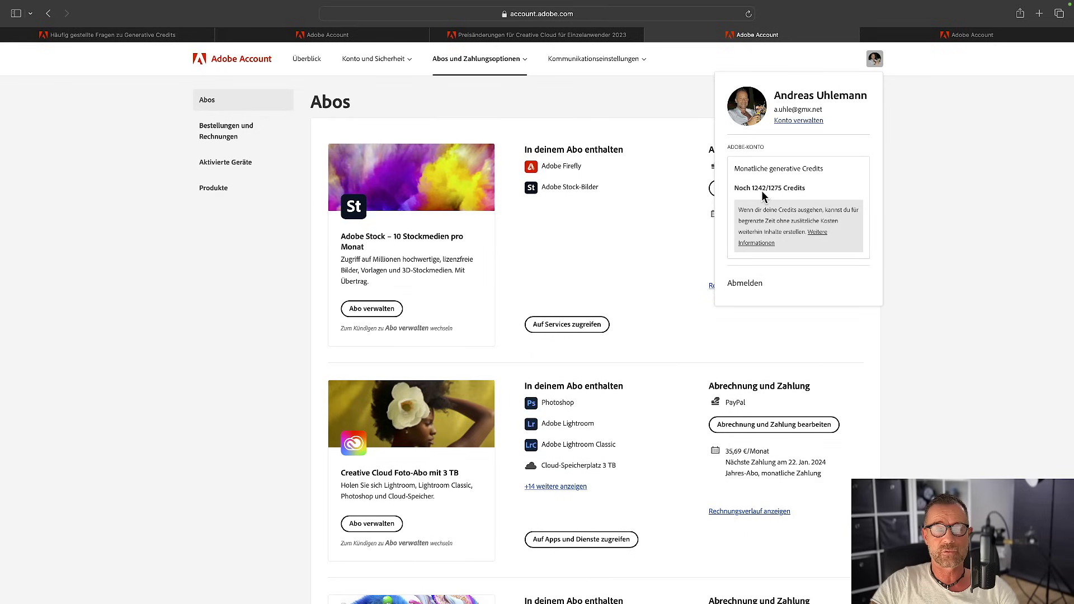
mouse_move(339, 577)
left_click(311, 580)
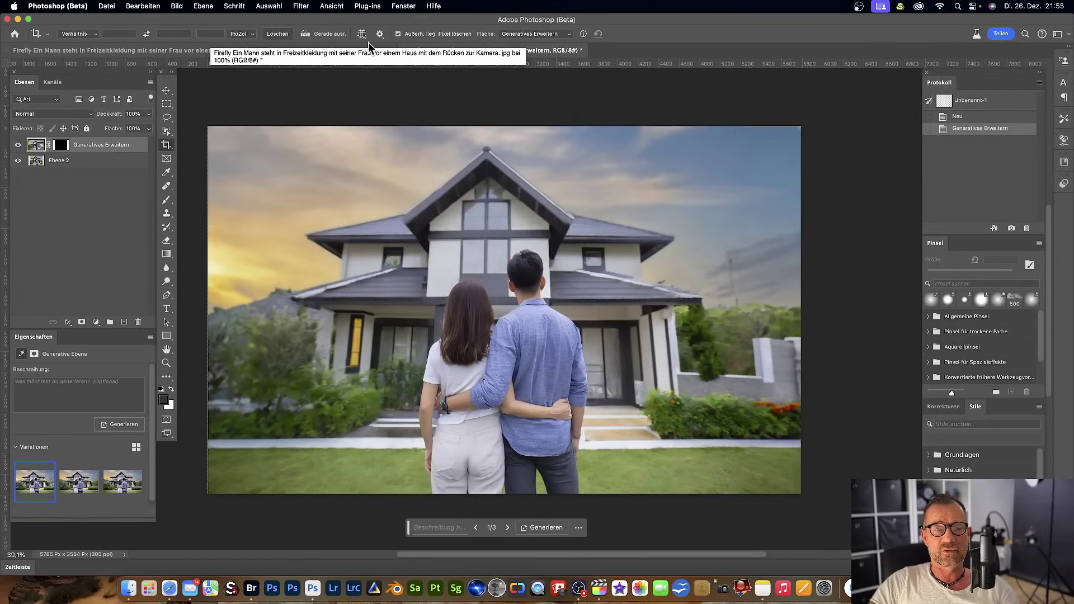
left_click(305, 7)
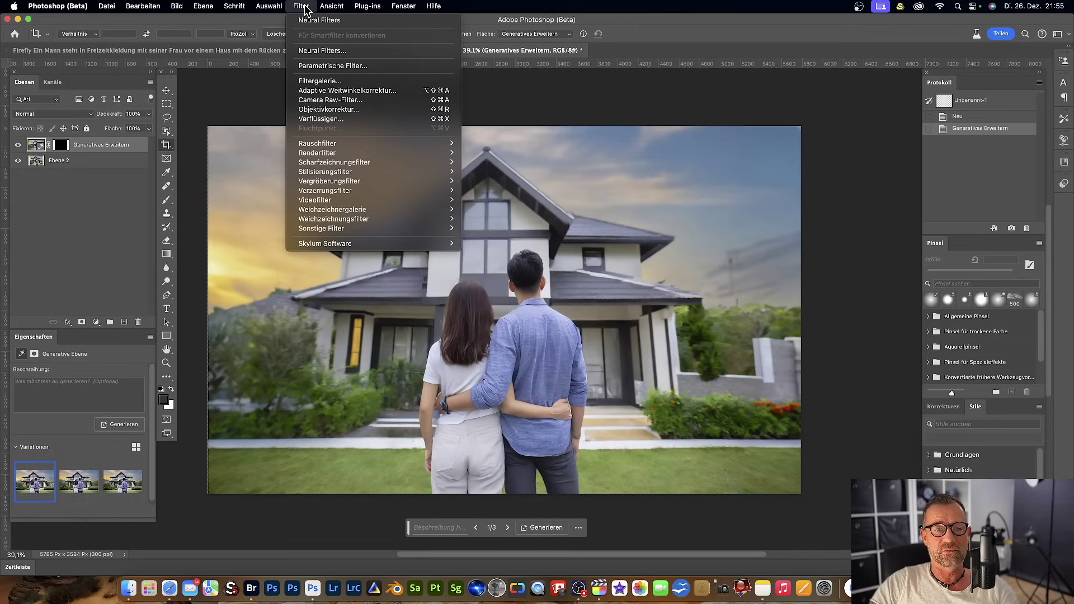
left_click(321, 51)
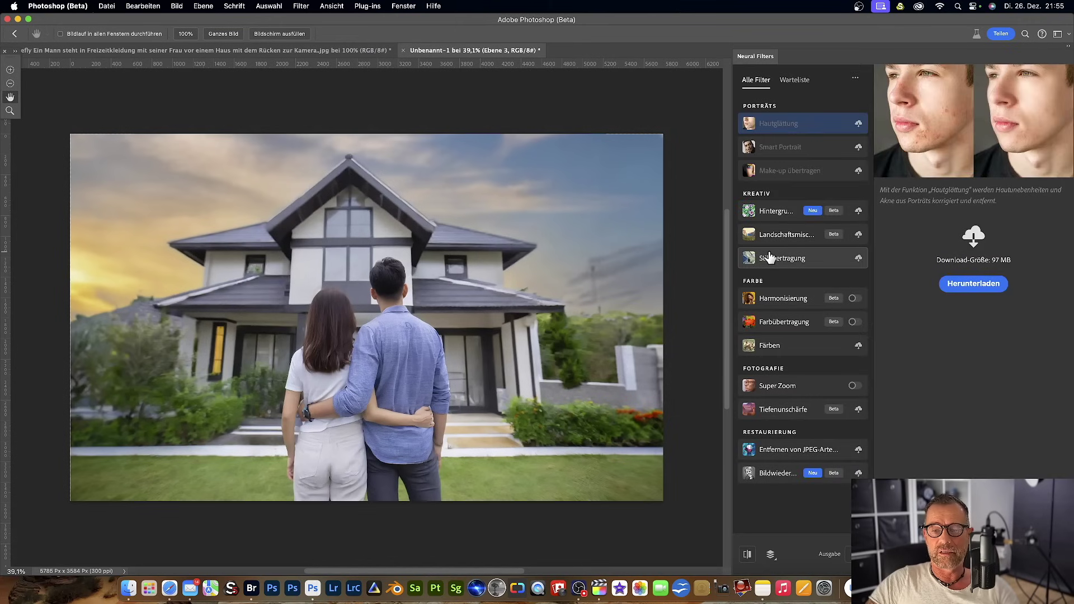
left_click(853, 386)
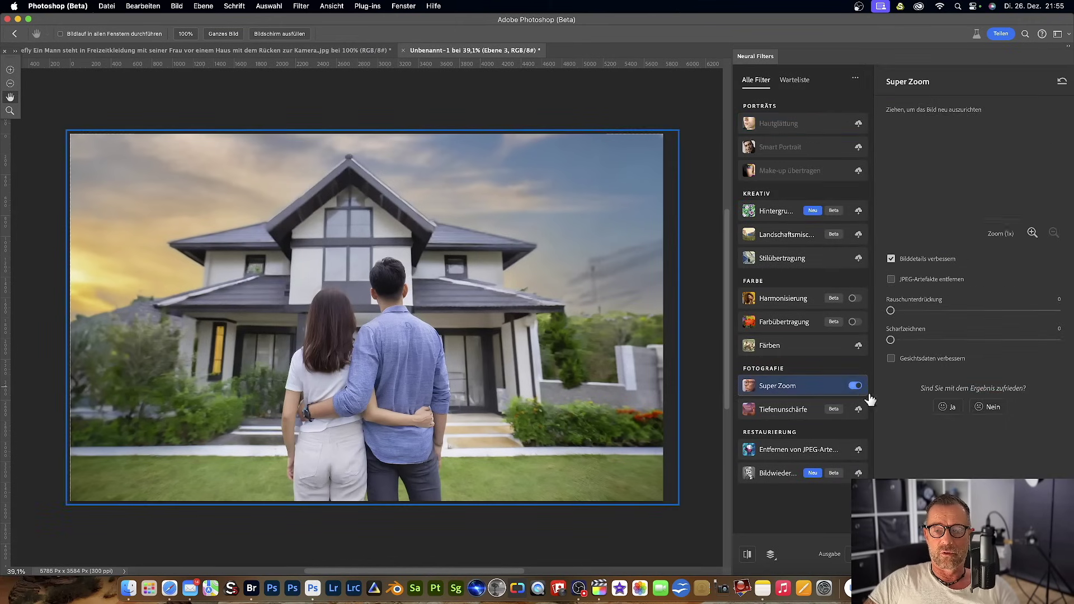
left_click(1032, 233)
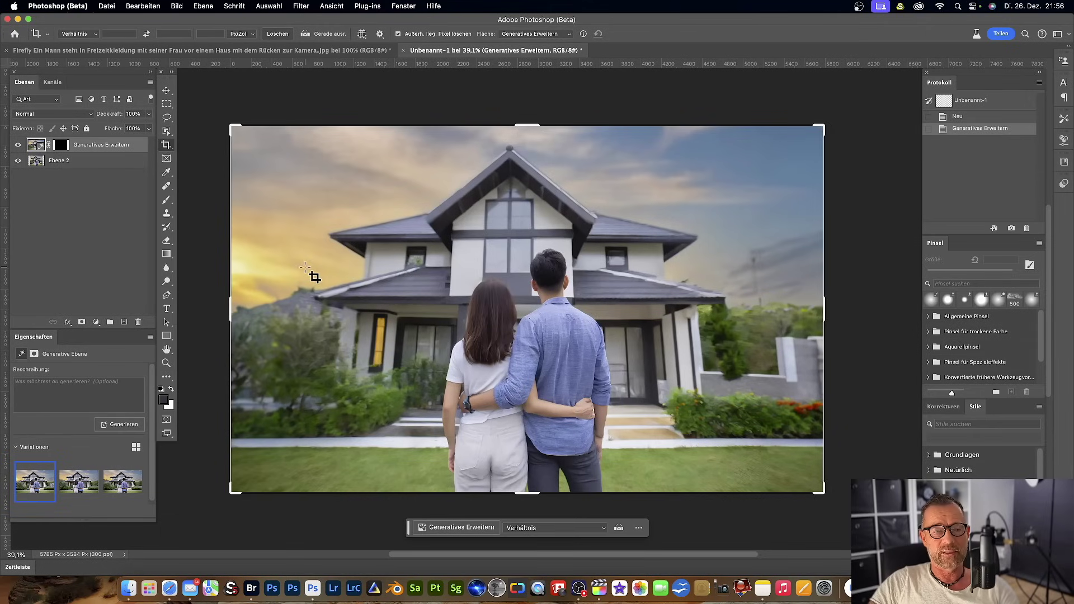
- Pick the Remove Tool, add empty layer Ebene 3, and brush over the upper gable window
left_click(167, 186)
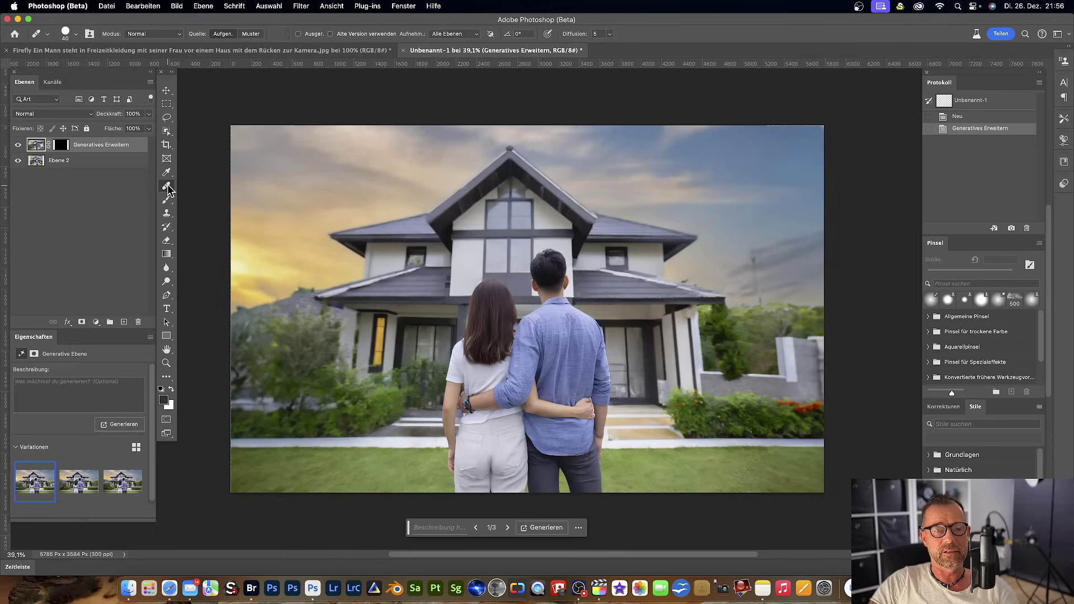
right_click(167, 189)
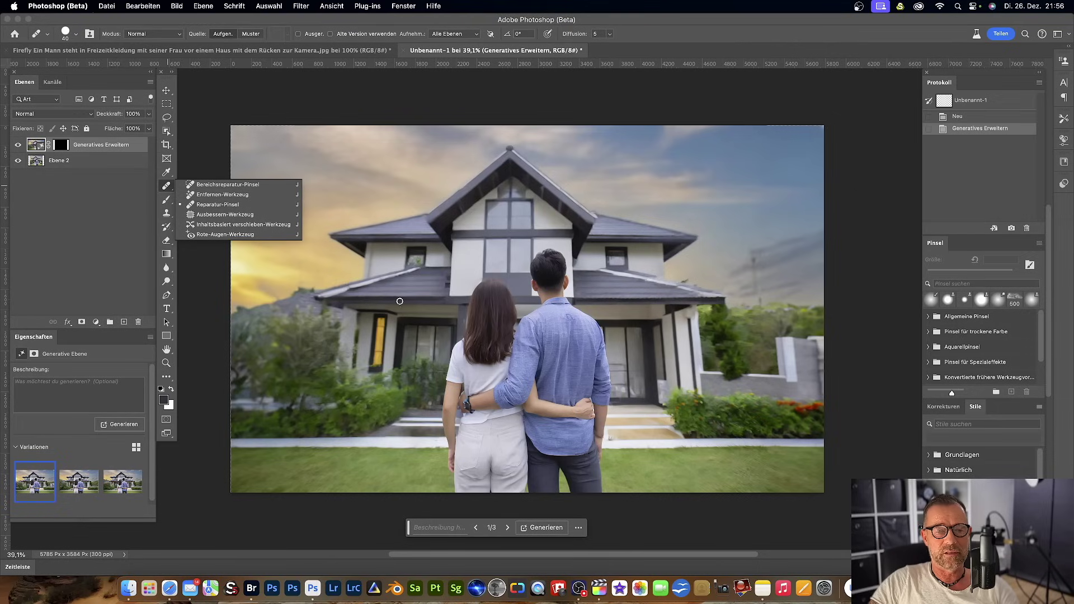
left_click(212, 195)
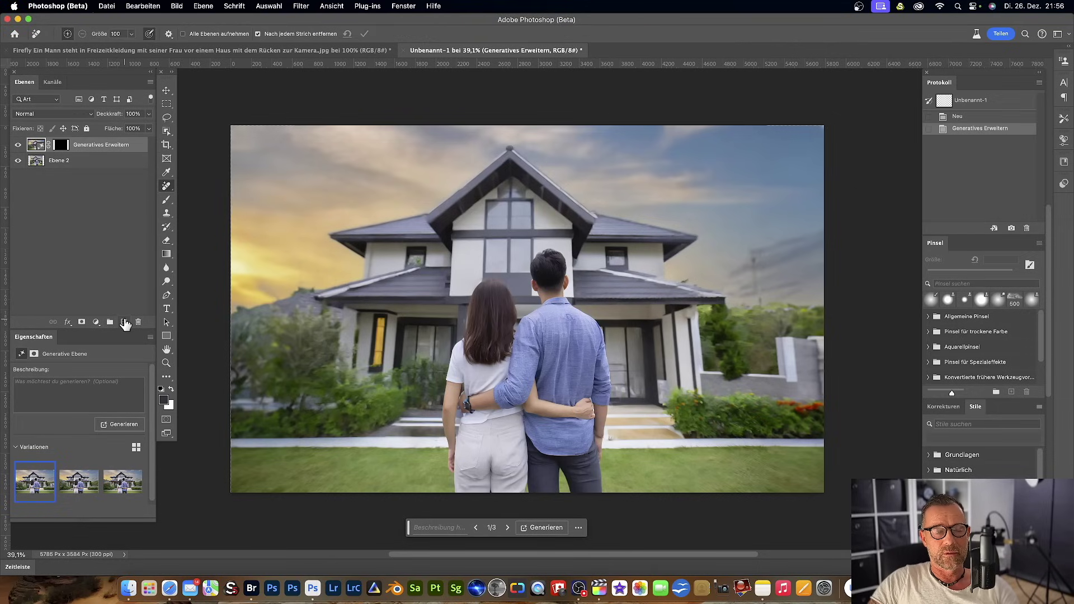
left_click(124, 322)
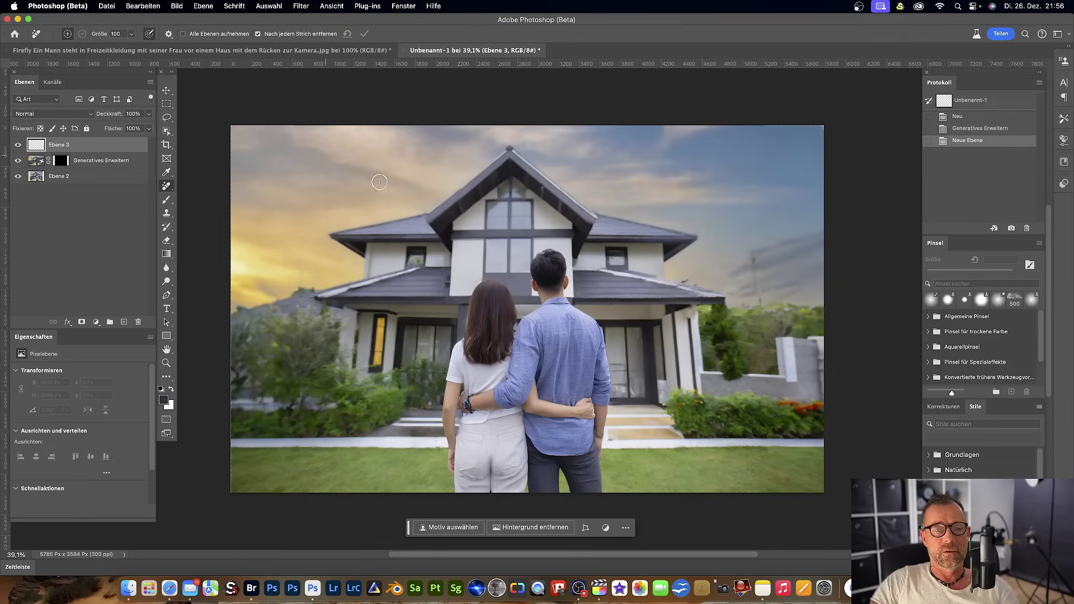
mouse_move(513, 190)
left_mouse_down()
mouse_move(513, 229)
mouse_move(525, 225)
left_mouse_up()
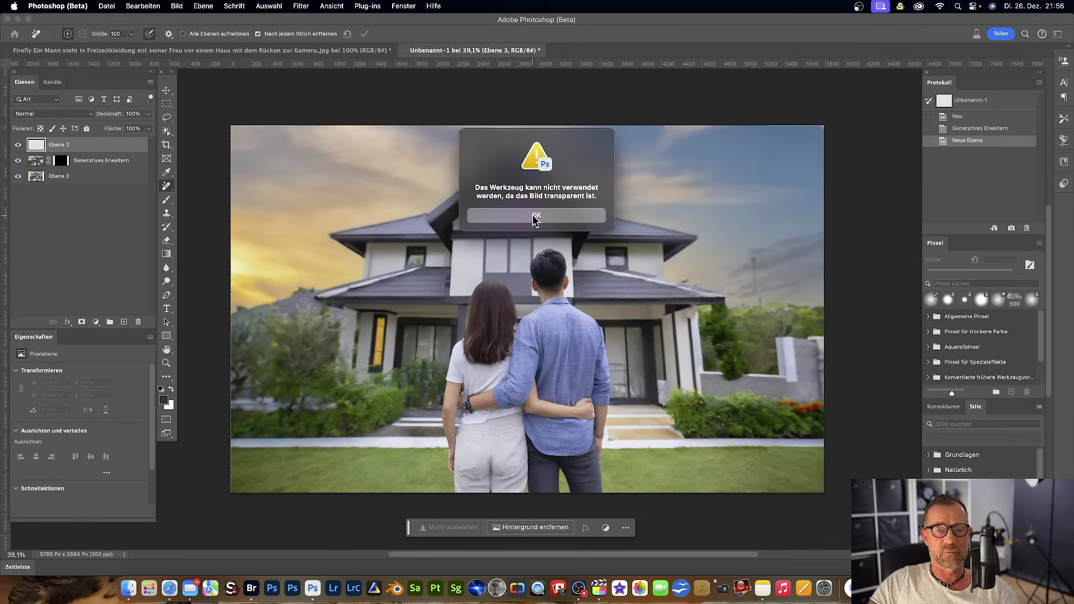
- Dismiss the transparency warning, enable Sample All Layers, and remove the upper gable window on Ebene 3
left_click(537, 216)
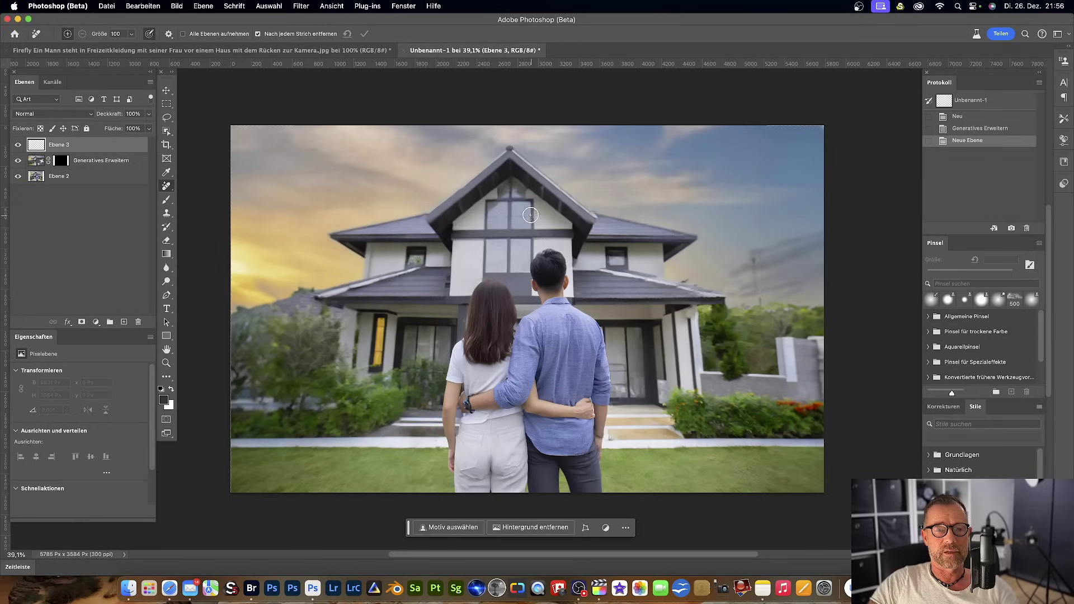
left_click(183, 35)
mouse_move(514, 199)
left_mouse_down()
mouse_move(535, 204)
mouse_move(529, 230)
left_mouse_up()
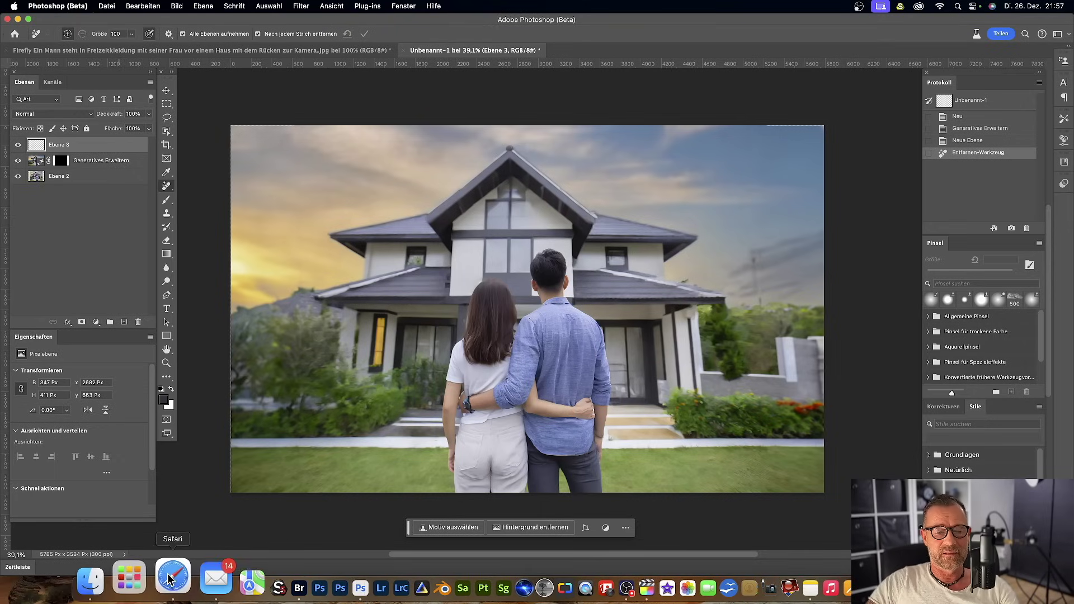
- Reload Adobe Account and confirm the credits still read 1242 of 1275
left_click(191, 578)
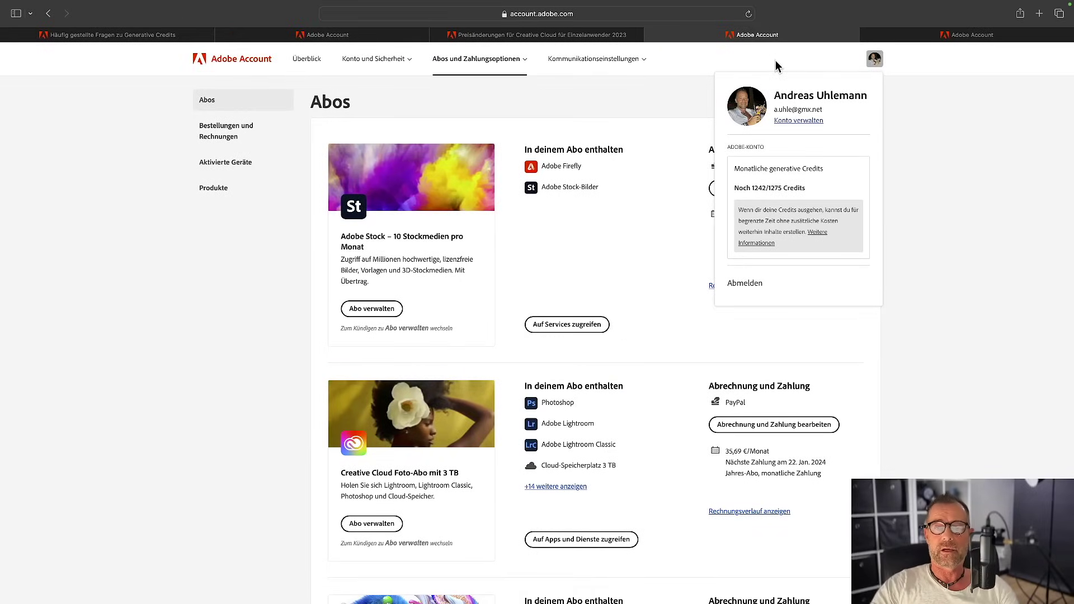
left_click(748, 13)
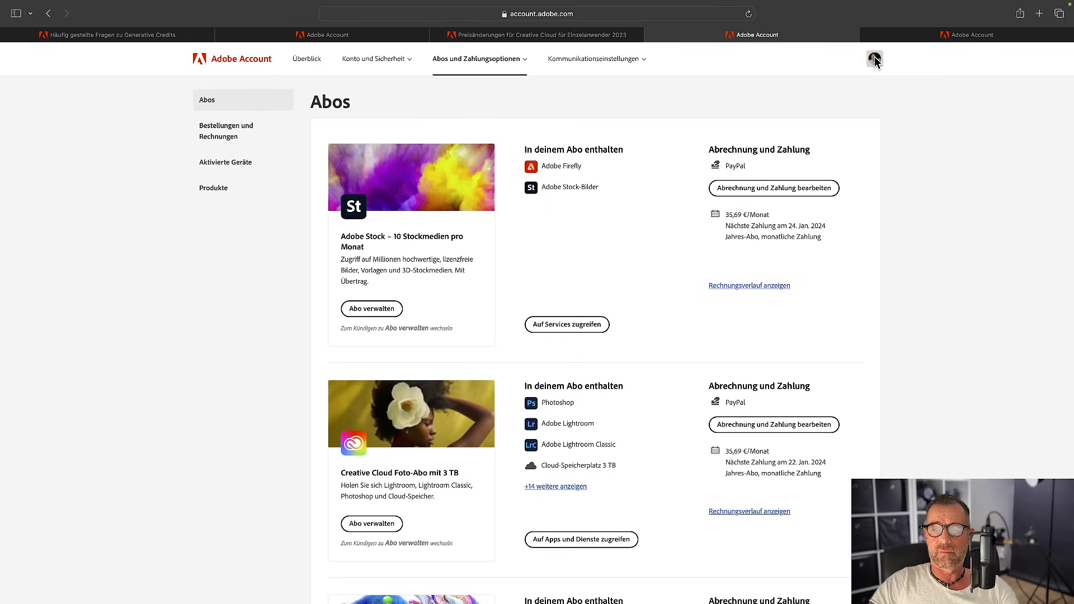
left_click(875, 60)
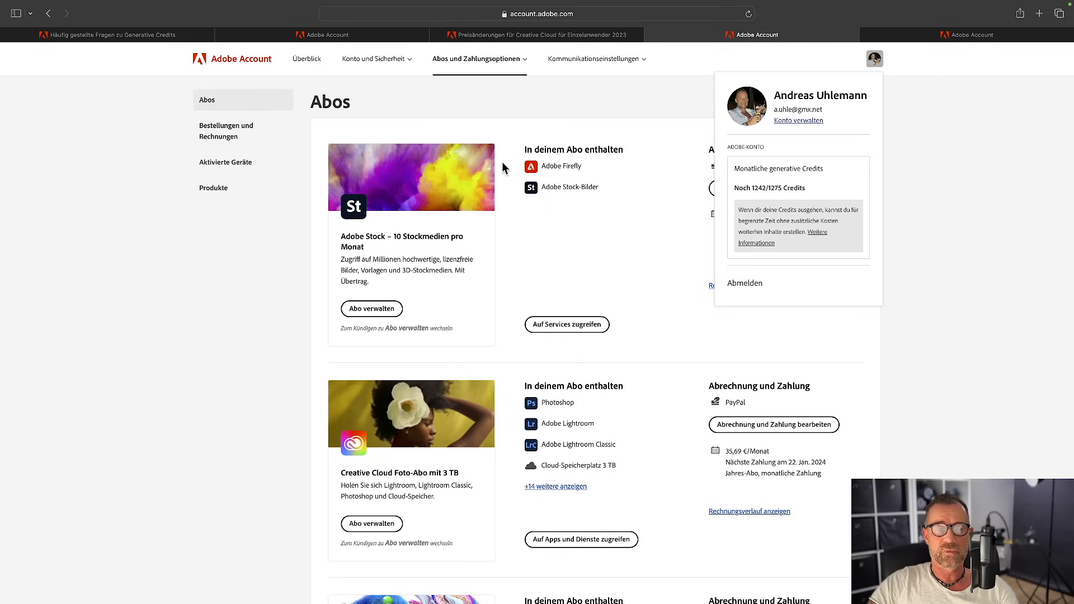
- Pass through the account overview tab and return to the Generative Credits FAQ page
left_click(369, 36)
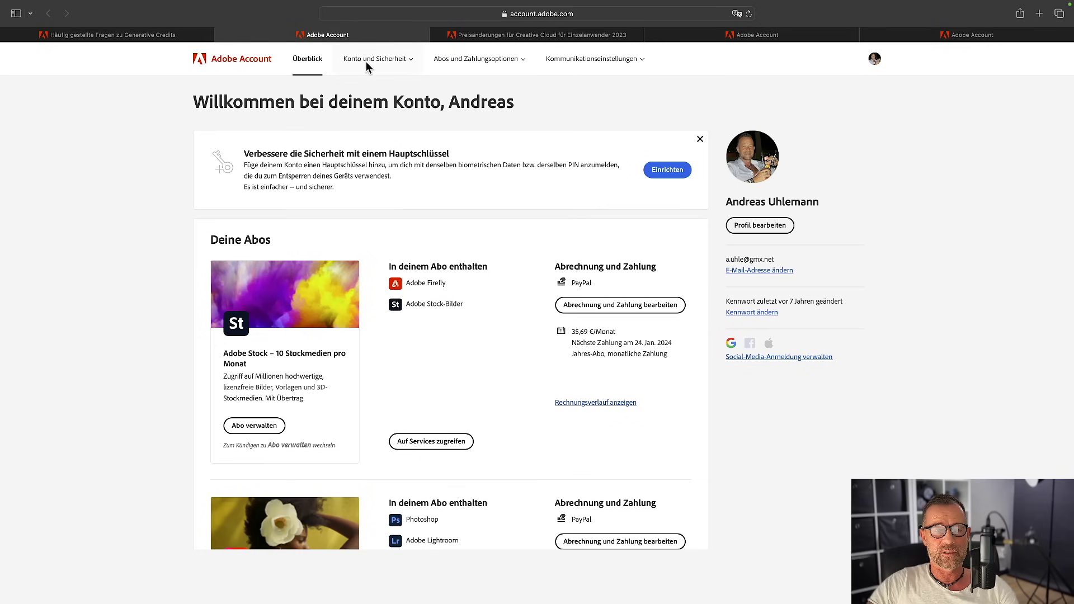
scroll(377, 287, "down", 1)
left_click(184, 34)
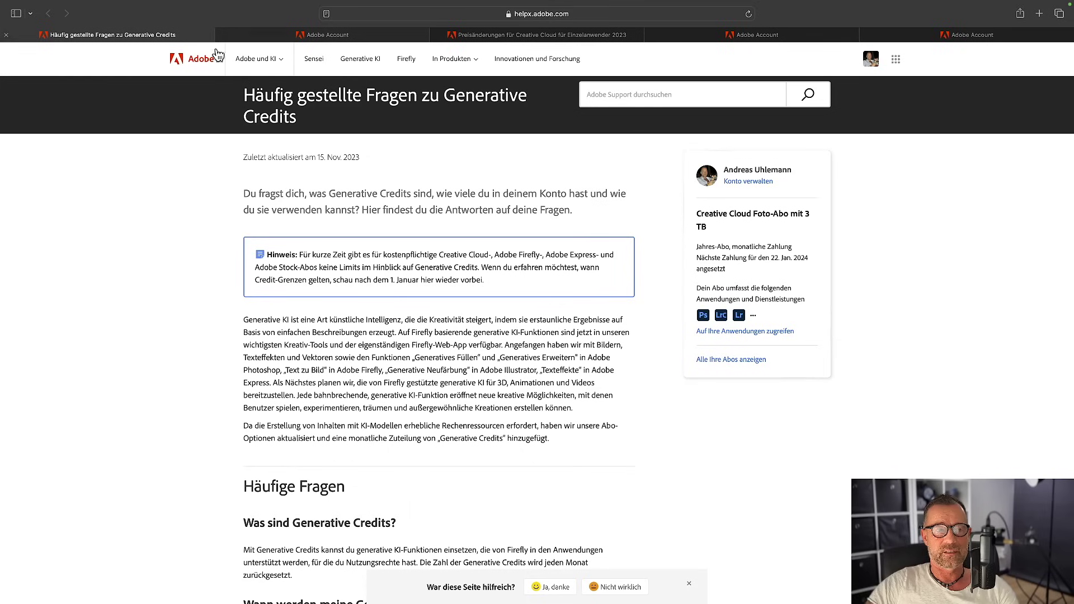
scroll(370, 289, "down", 10)
scroll(371, 289, "down", 5)
scroll(371, 288, "down", 5)
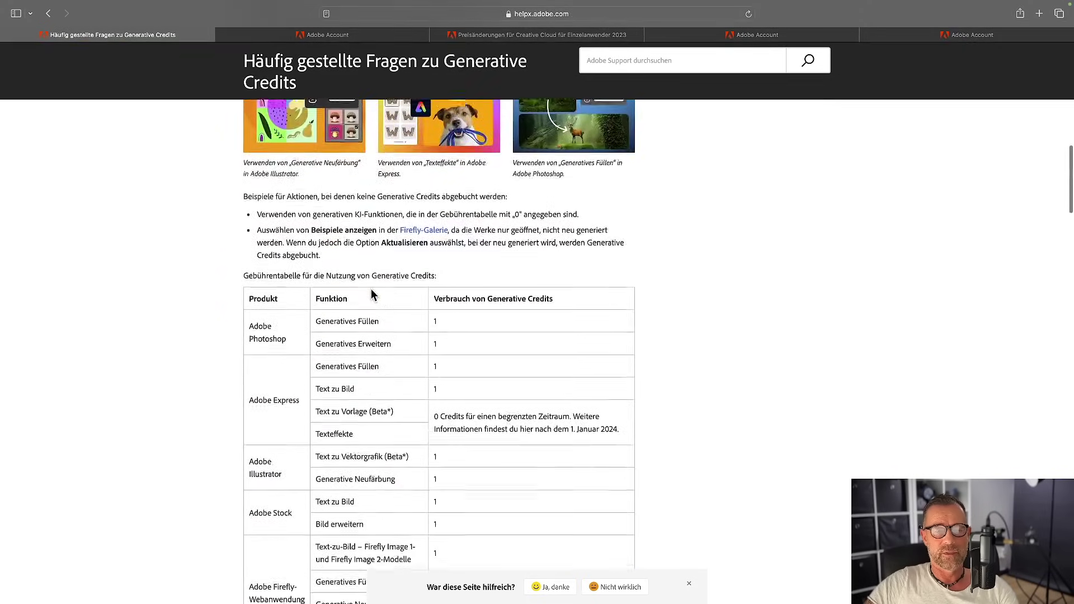
scroll(371, 289, "down", 4)
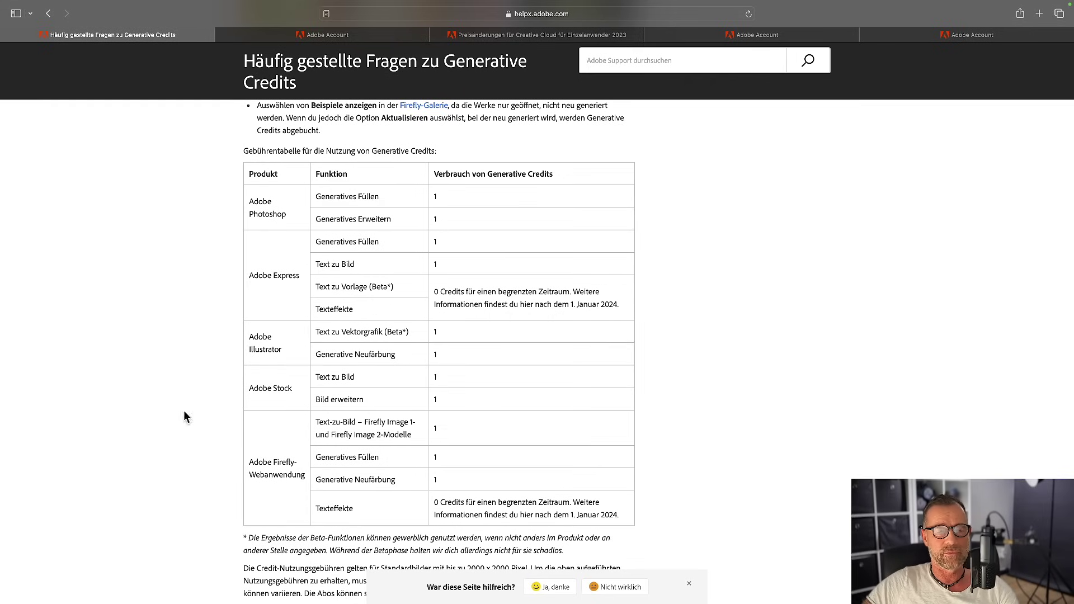
scroll(411, 356, "down", 8)
scroll(411, 356, "up", 3)
scroll(411, 351, "up", 5)
scroll(411, 352, "up", 5)
scroll(411, 352, "up", 3)
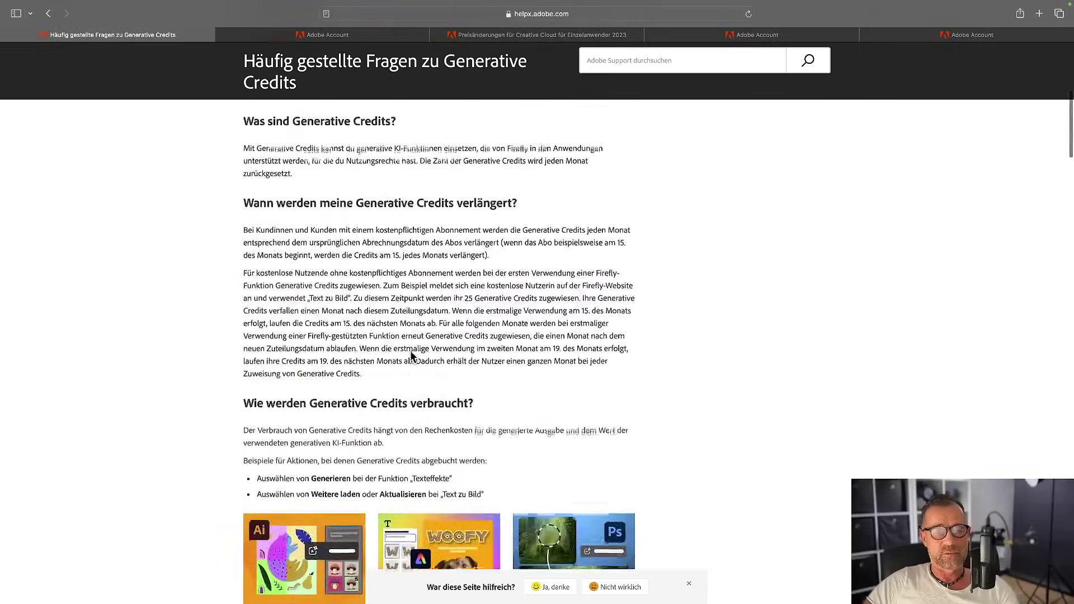
scroll(411, 351, "up", 3)
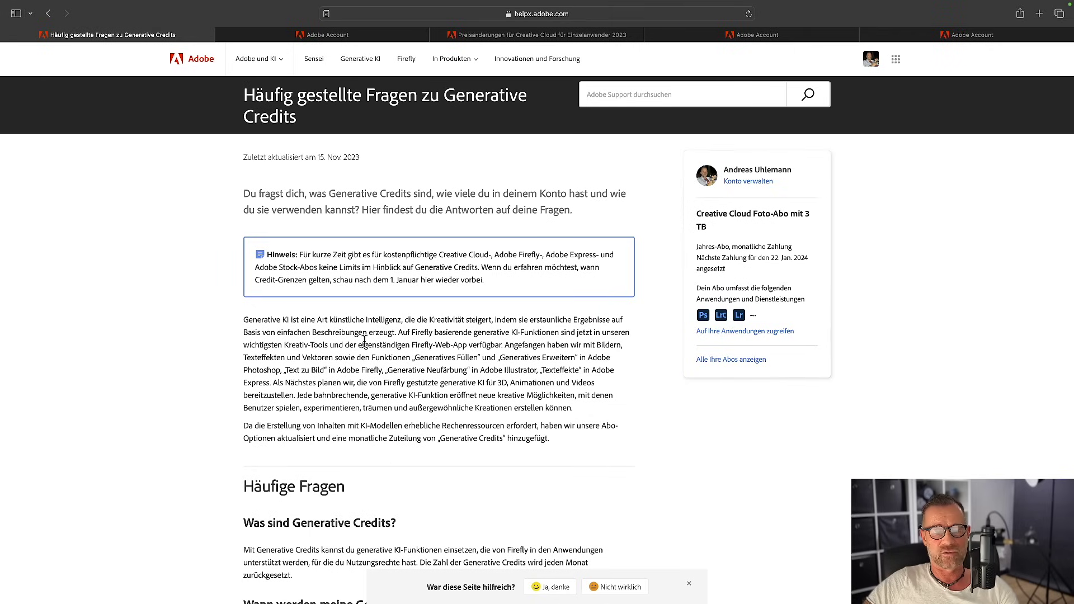
- Scroll down through the Generative Credits FAQ to skim its later sections
scroll(365, 340, "down", 5)
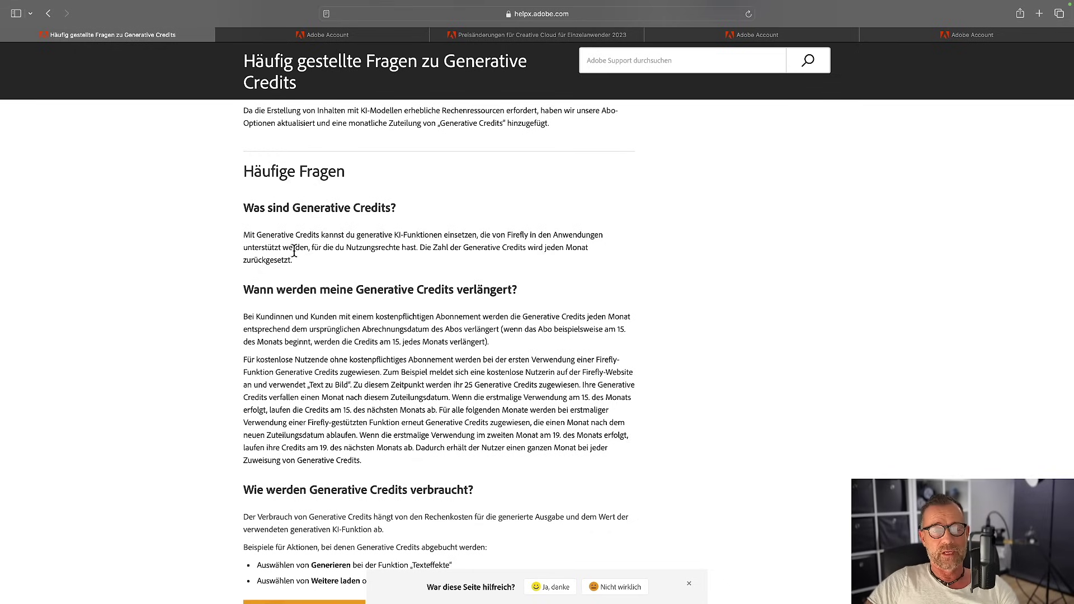
scroll(294, 252, "up", 5)
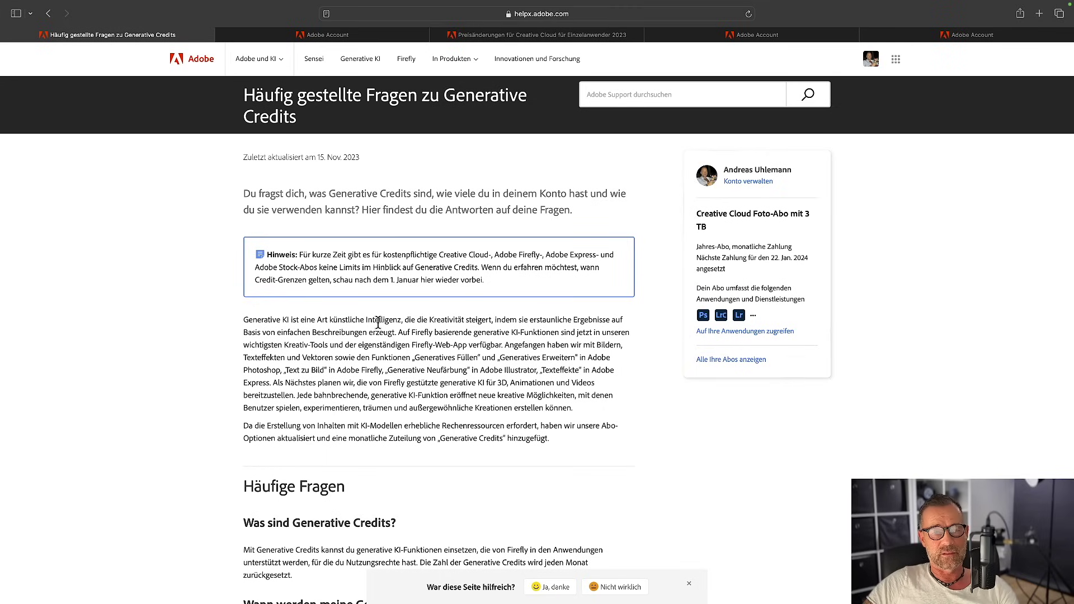
scroll(379, 323, "down", 2)
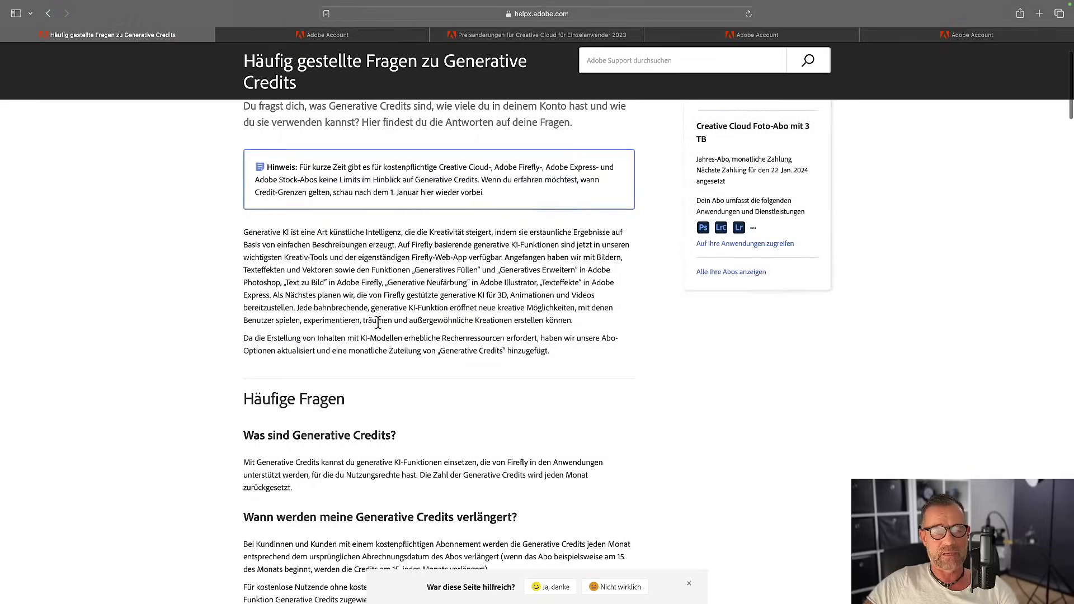
scroll(378, 324, "down", 5)
scroll(379, 324, "down", 1)
scroll(378, 323, "down", 1)
scroll(378, 324, "down", 2)
scroll(379, 324, "down", 5)
scroll(378, 321, "down", 1)
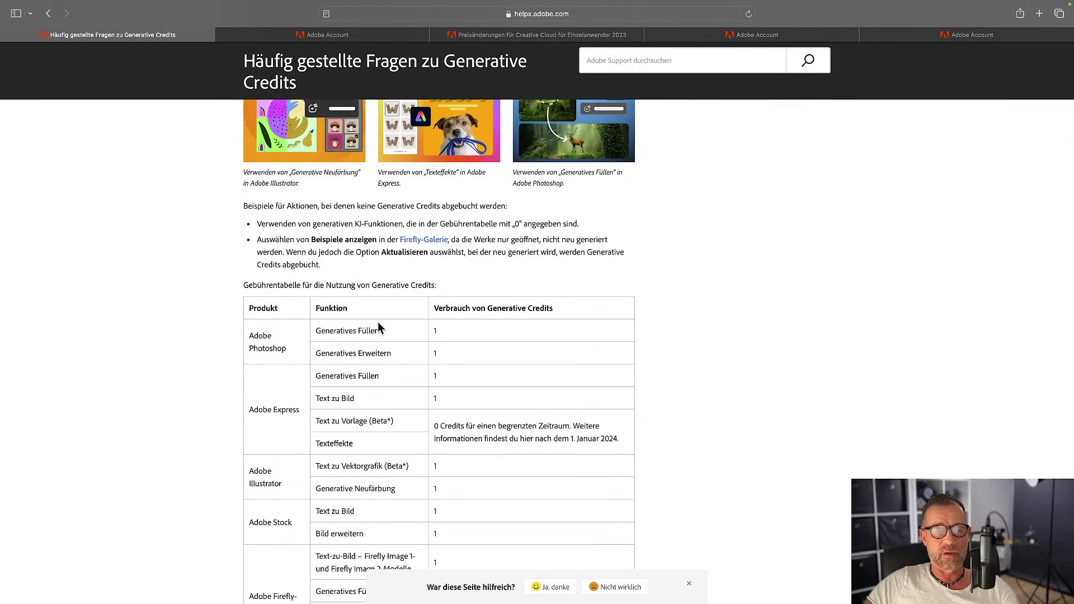
scroll(378, 321, "down", 3)
scroll(377, 322, "down", 1)
scroll(378, 324, "down", 2)
scroll(384, 314, "down", 2)
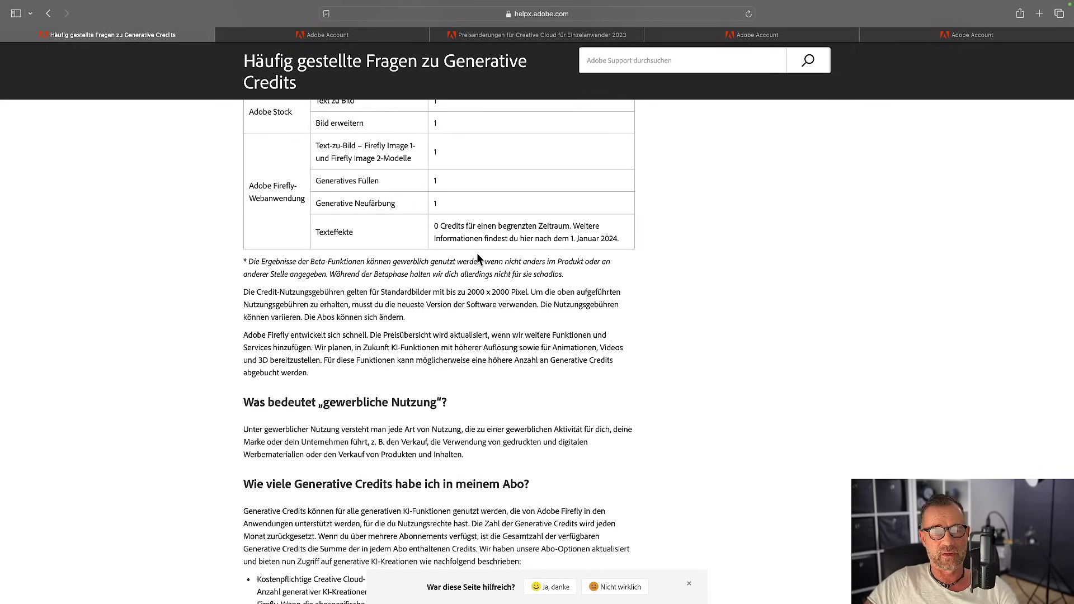
- Scroll back up to the 'Wann werden meine Generative Credits verlängert?' answer on monthly renewal
scroll(477, 256, "up", 5)
scroll(460, 257, "up", 5)
scroll(460, 257, "up", 1)
scroll(462, 260, "up", 5)
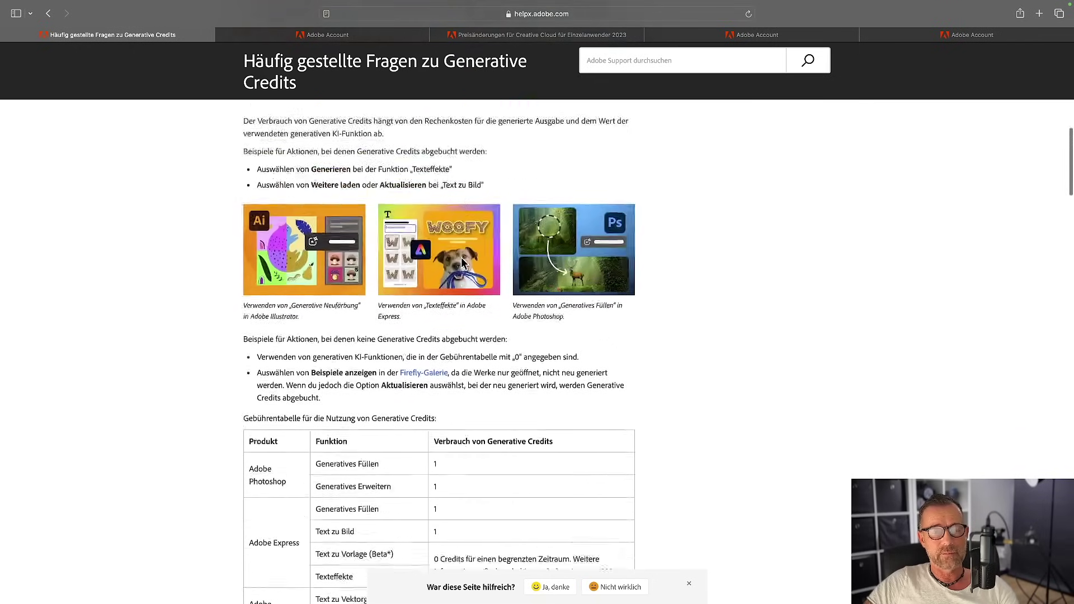
scroll(461, 261, "up", 5)
scroll(461, 258, "up", 1)
scroll(461, 257, "up", 2)
scroll(461, 257, "up", 2)
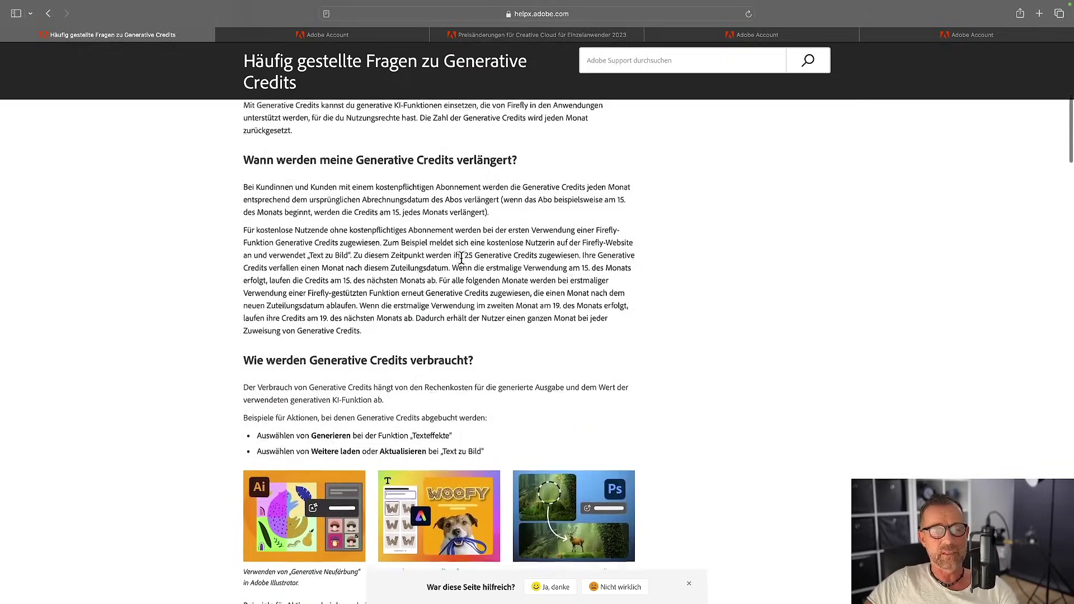
scroll(461, 258, "up", 1)
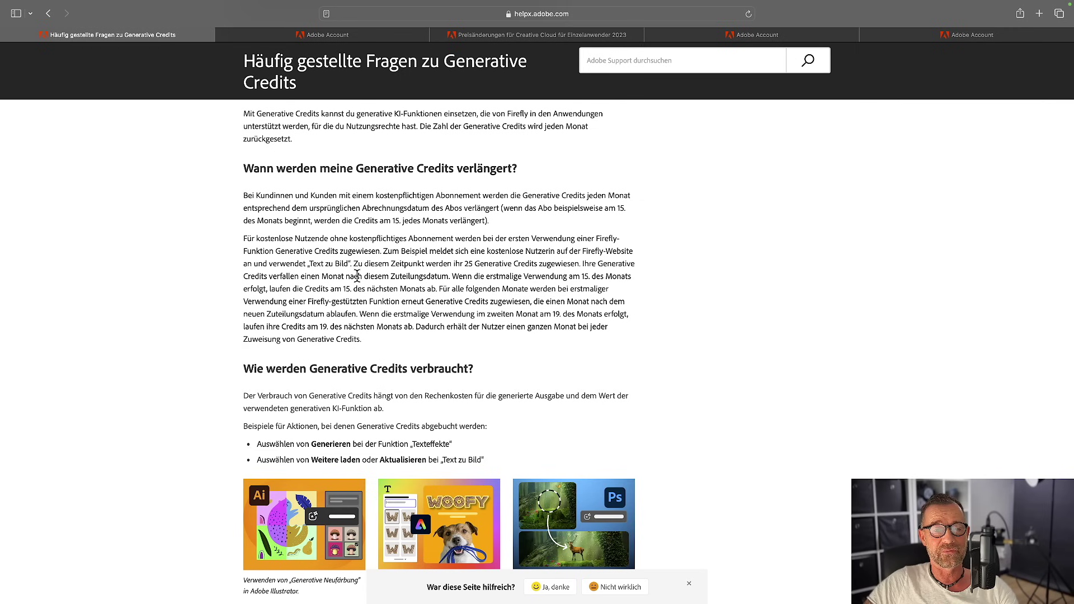
- Scroll back and forth past the FAQ's example images toward the Gebührentabelle
scroll(357, 276, "down", 5)
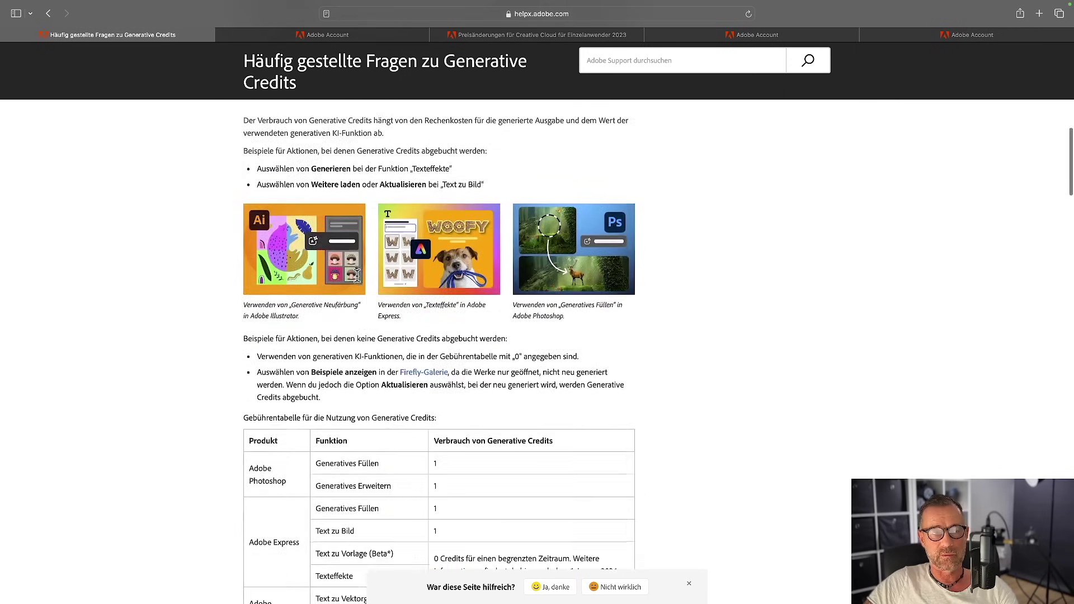
scroll(357, 274, "down", 7)
scroll(357, 274, "down", 4)
scroll(358, 280, "up", 6)
scroll(358, 280, "up", 6)
scroll(357, 279, "up", 2)
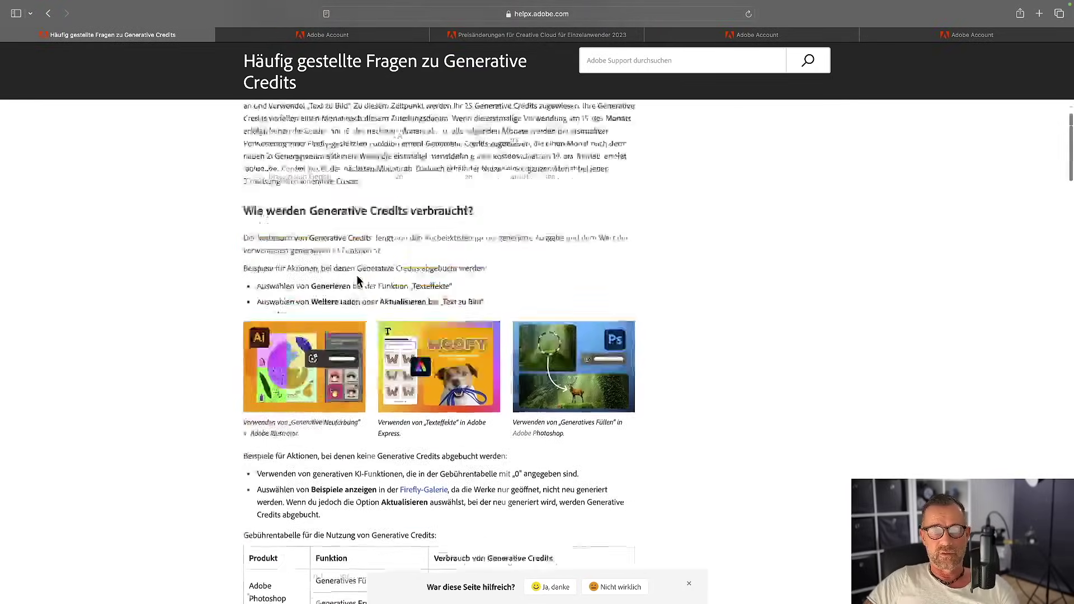
scroll(359, 280, "up", 10)
scroll(357, 276, "down", 8)
scroll(357, 277, "down", 3)
scroll(358, 278, "down", 2)
scroll(358, 280, "down", 4)
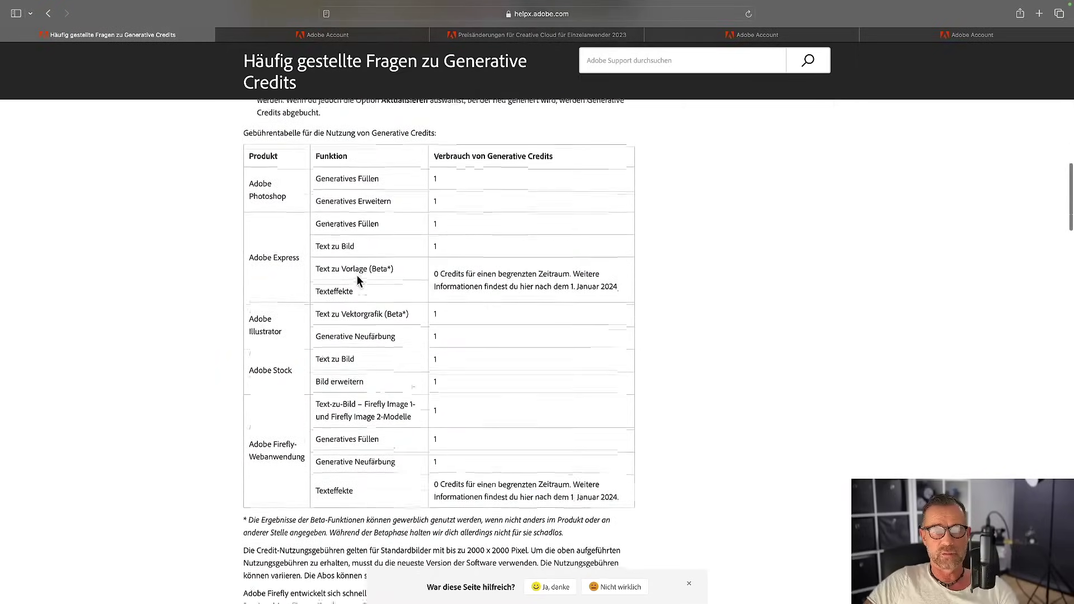
scroll(358, 280, "down", 7)
scroll(357, 277, "down", 4)
scroll(357, 277, "down", 1)
scroll(357, 275, "down", 6)
scroll(357, 275, "down", 1)
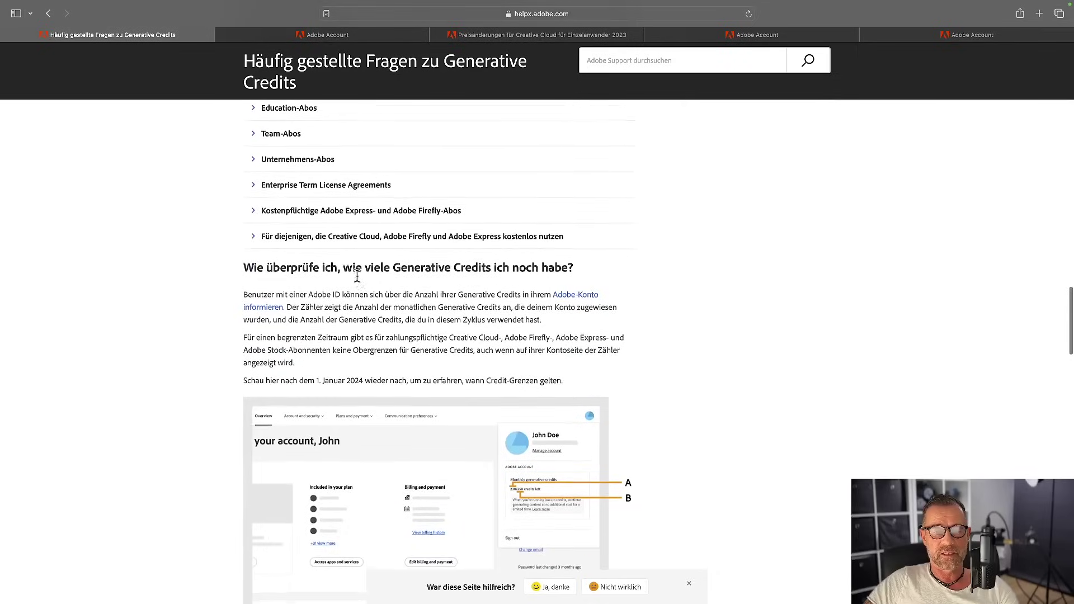
scroll(357, 277, "up", 8)
scroll(357, 279, "up", 8)
scroll(358, 281, "up", 2)
scroll(358, 281, "up", 9)
scroll(357, 277, "up", 1)
scroll(357, 274, "up", 4)
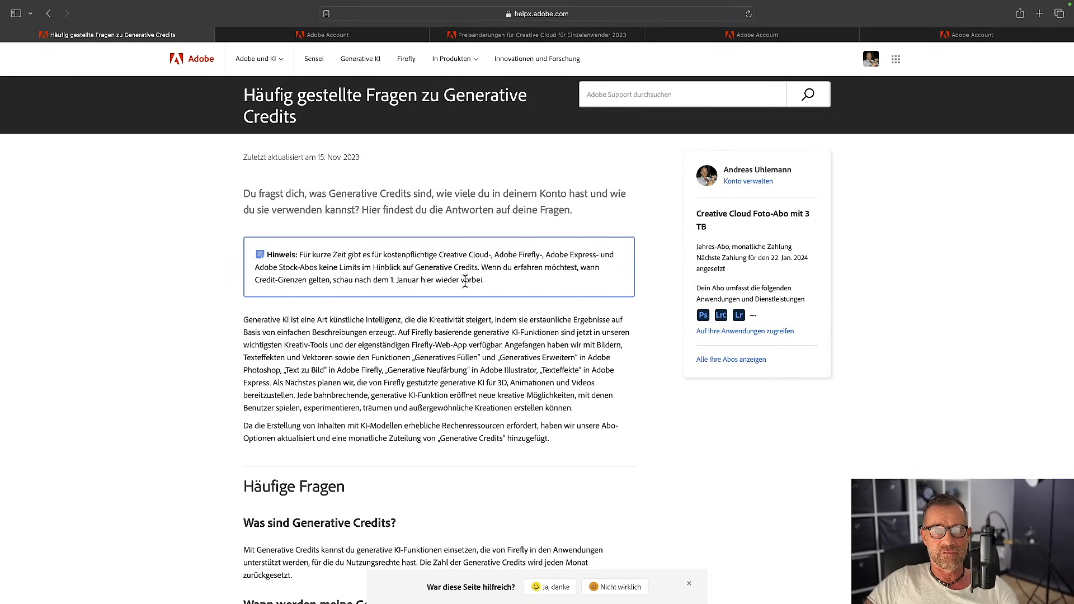
- Bring the fee table with 1-credit Generatives Füllen and Generatives Erweitern into view
scroll(465, 282, "down", 3)
scroll(467, 284, "down", 10)
scroll(467, 287, "down", 5)
scroll(467, 286, "down", 2)
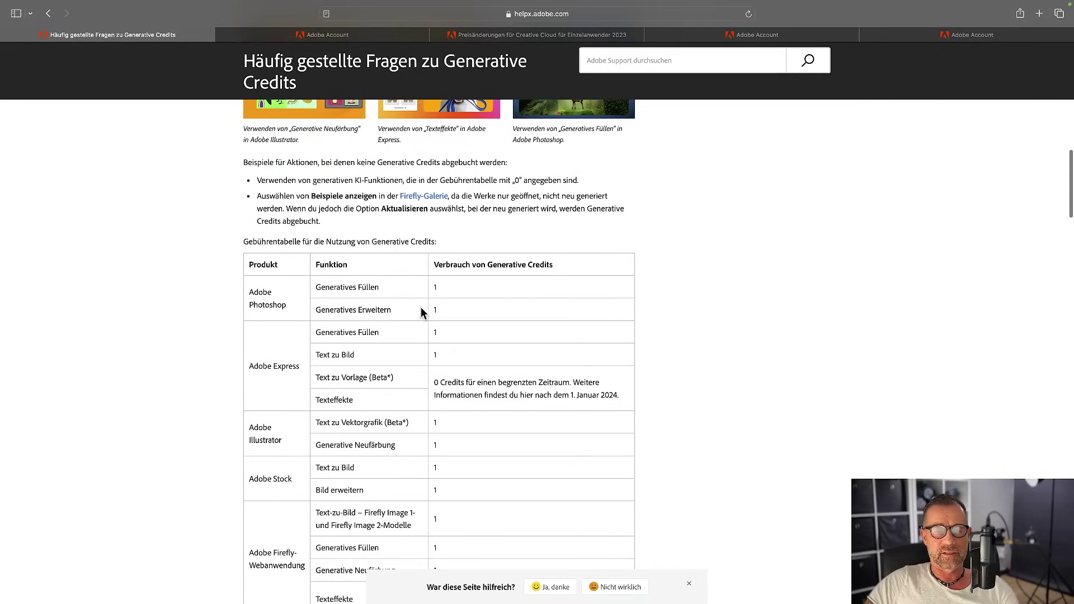
scroll(421, 311, "down", 1)
scroll(421, 307, "down", 2)
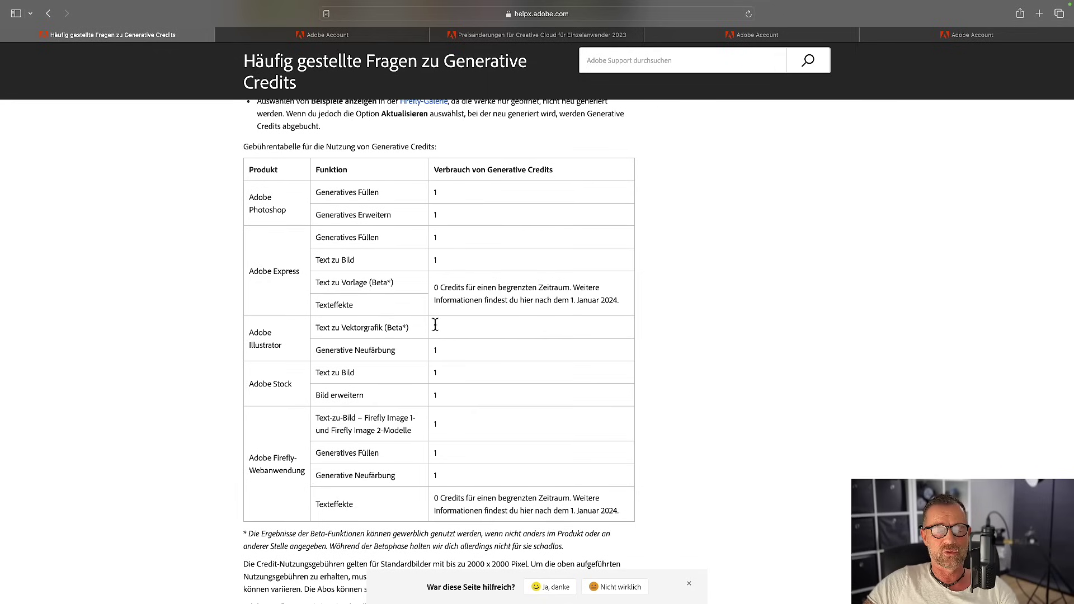
scroll(446, 339, "down", 3)
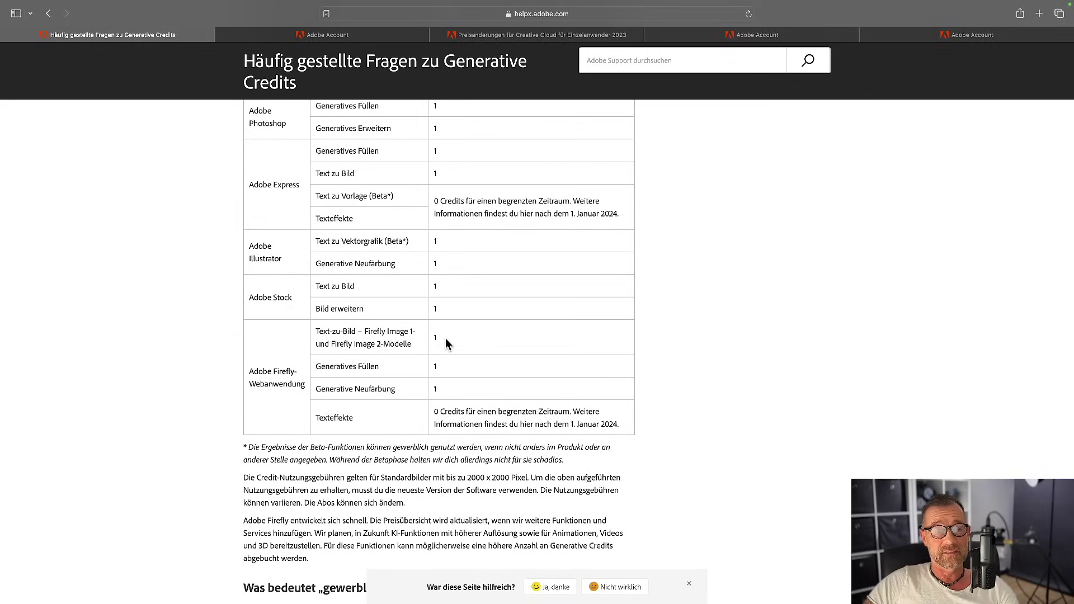
scroll(446, 339, "up", 3)
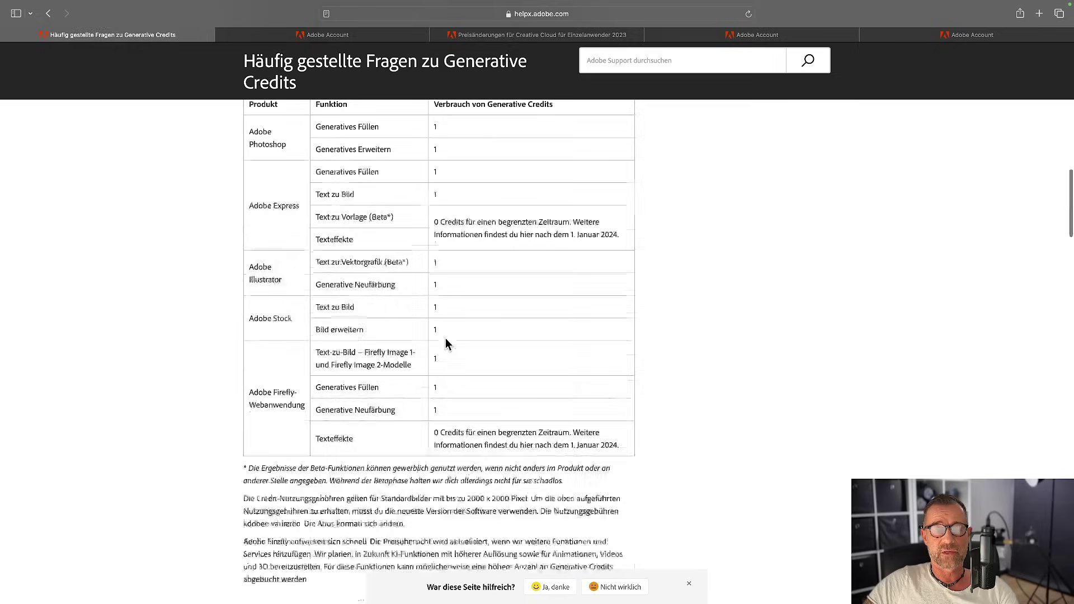
- Scroll up to the FAQ's introduction and the temporary no-credit-limit note
scroll(446, 339, "up", 10)
scroll(446, 339, "up", 2)
scroll(446, 339, "up", 10)
scroll(446, 344, "up", 2)
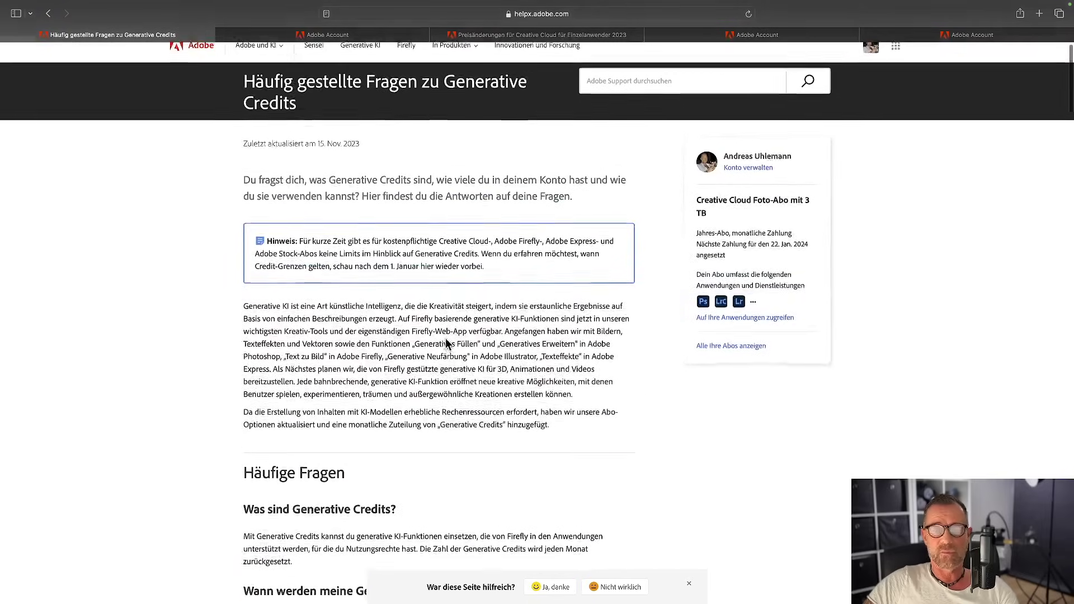